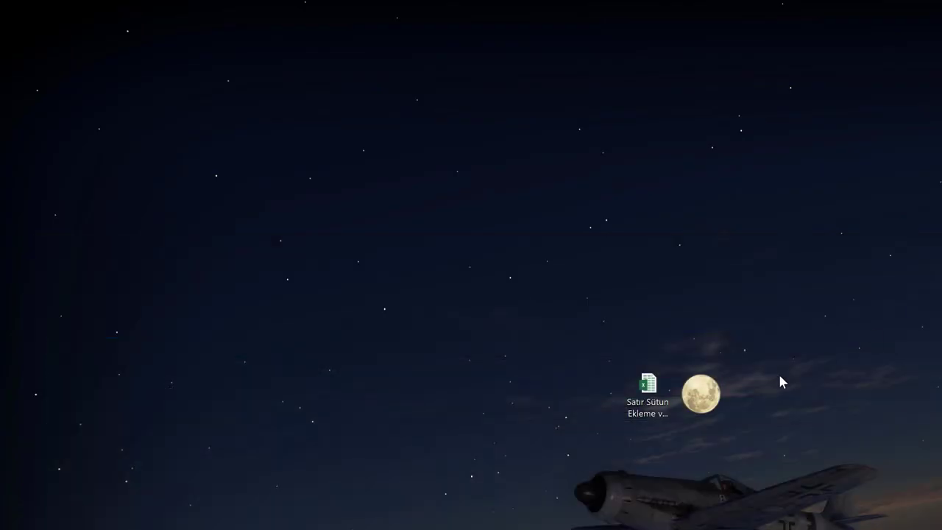
- Open Satır Sütun Ekleme ve Gizleme 01.xlsx from the desktop in Excel
{"action": "double_click", "coordinate": [645, 387]}
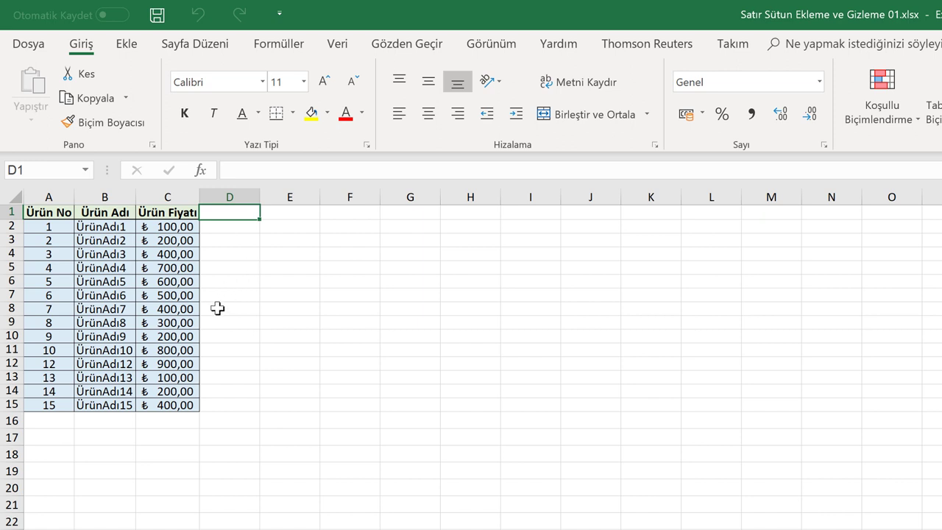
- Insert a blank row above product 12 with the Ekle command
{"action": "left_click", "coordinate": [10, 364]}
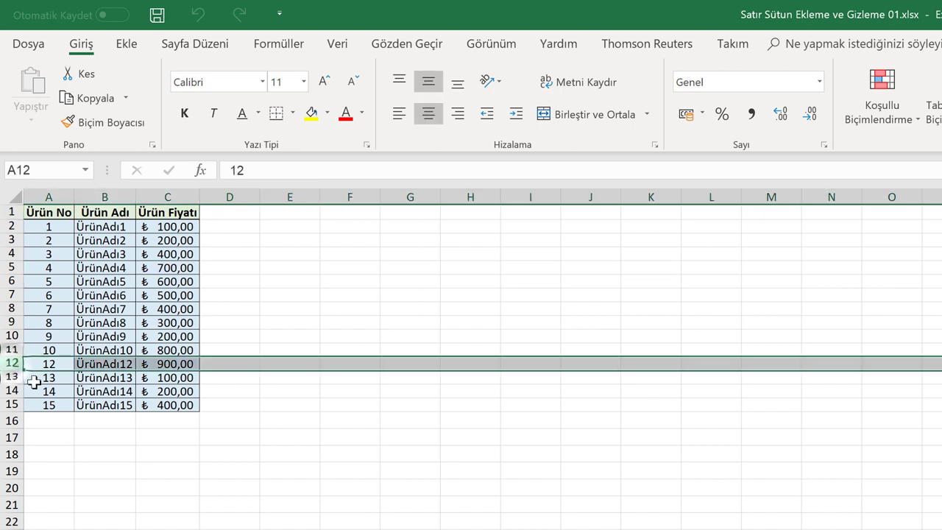
{"action": "left_click", "coordinate": [276, 227]}
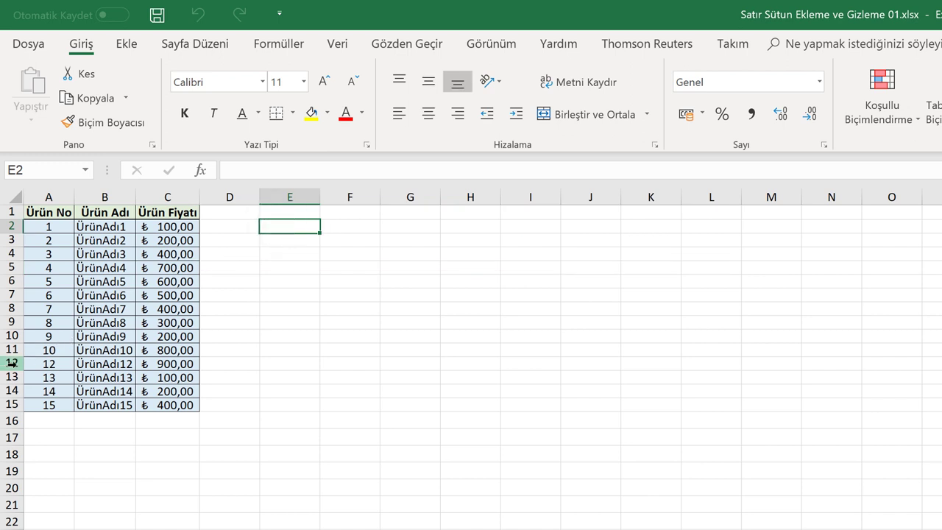
{"action": "left_click", "coordinate": [12, 363]}
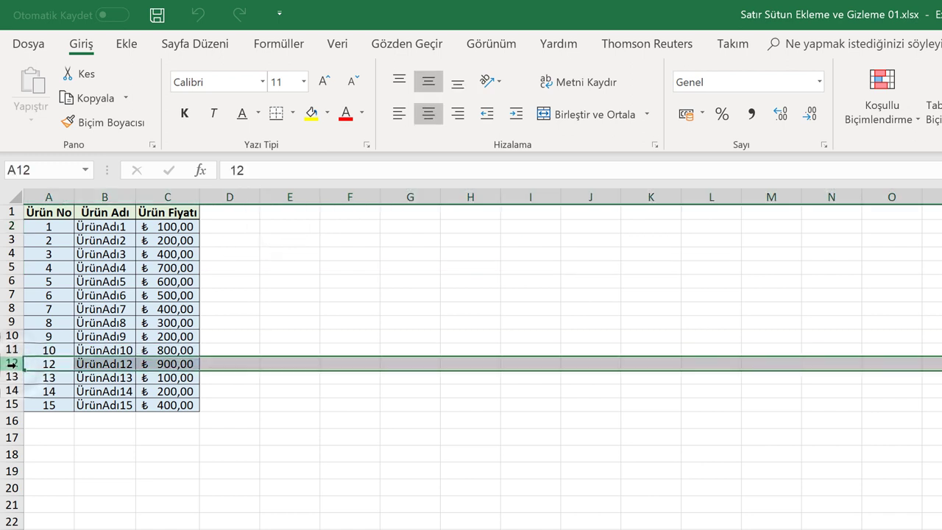
{"action": "right_click", "coordinate": [12, 363]}
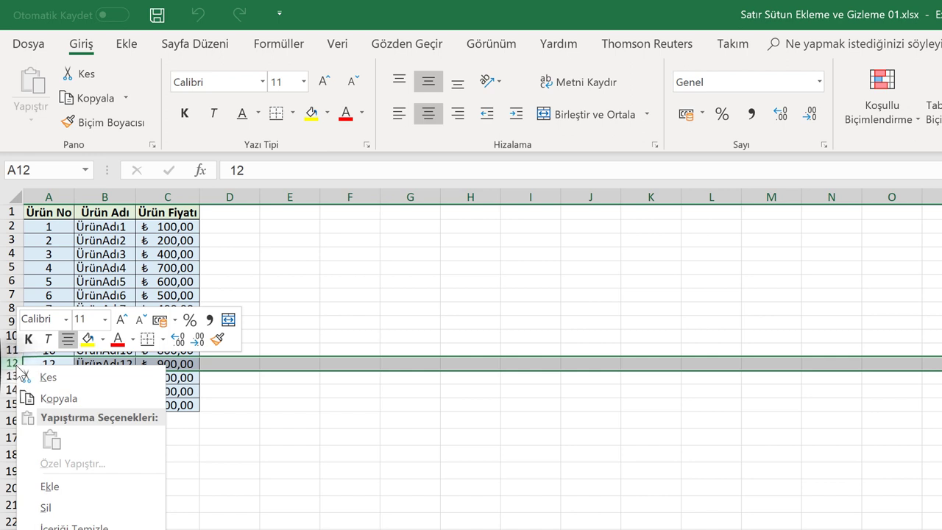
{"action": "left_click", "coordinate": [69, 491]}
{"action": "left_click", "coordinate": [256, 333]}
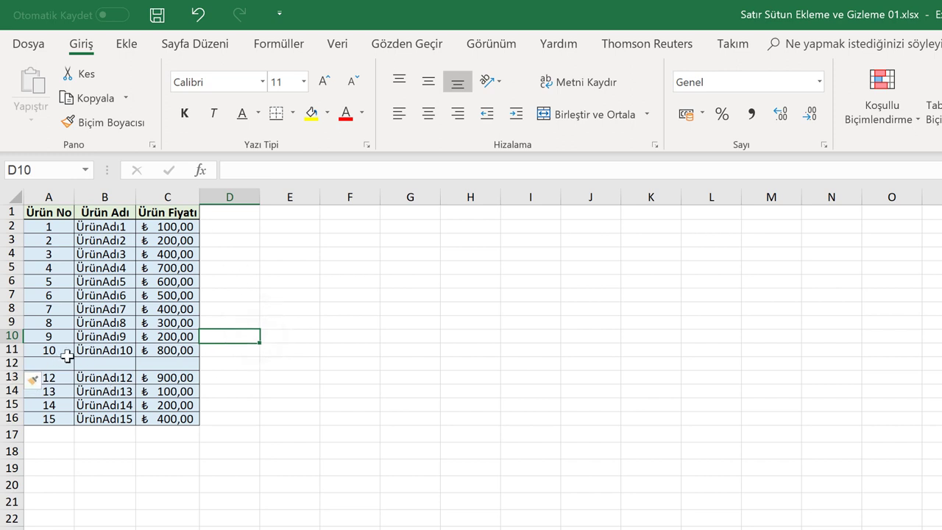
- Fill the new row with 11, ÜrünAdı11 via the fill handle, and price 400
{"action": "left_click", "coordinate": [45, 363]}
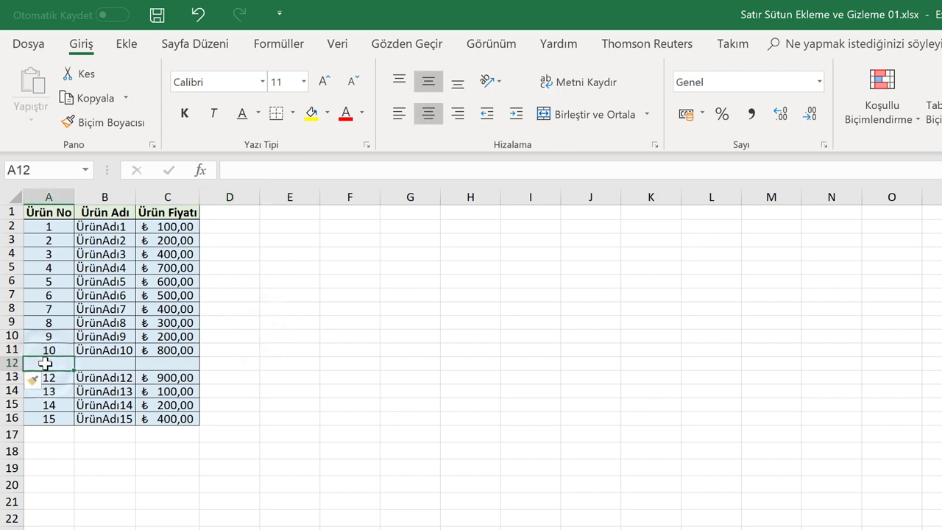
{"action": "type", "text": "11"}
{"action": "key", "text": "Tab"}
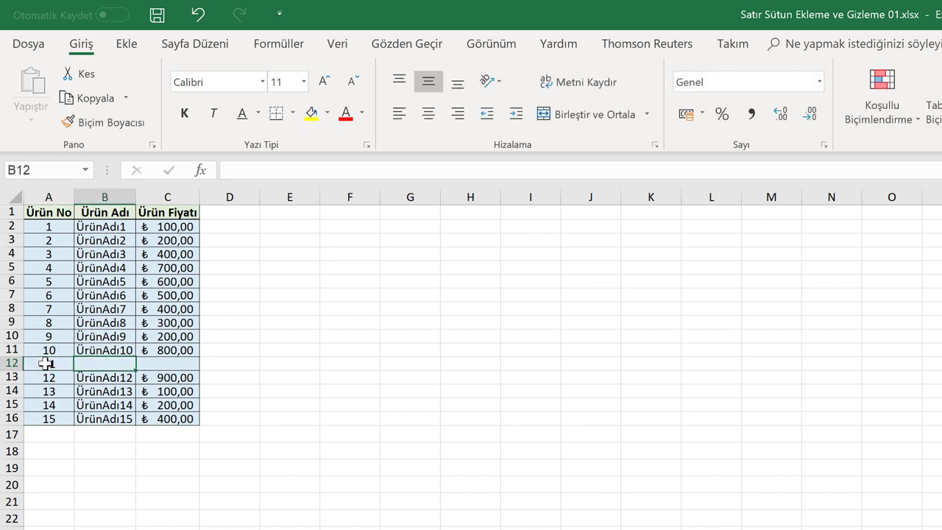
{"action": "left_click", "coordinate": [103, 350]}
{"action": "left_click_drag", "start_coordinate": [135, 356], "coordinate": [135, 368]}
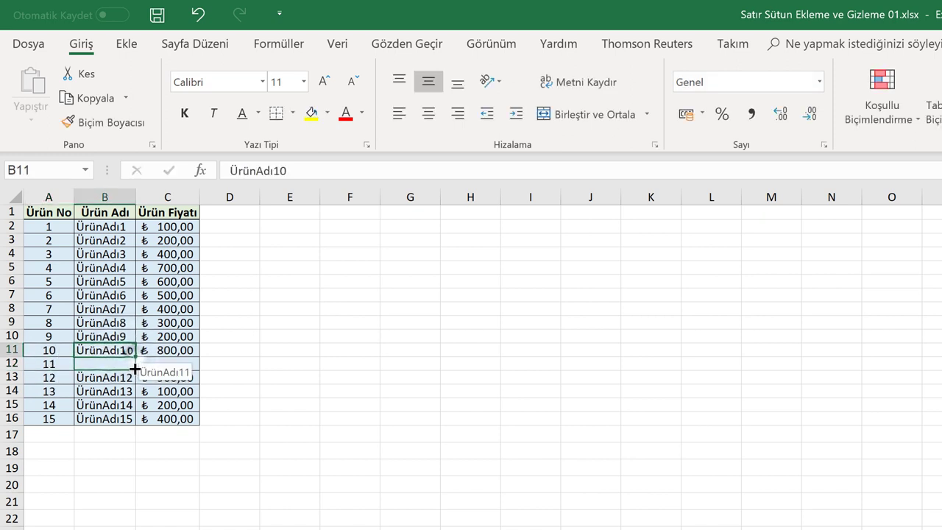
{"action": "left_click", "coordinate": [171, 363]}
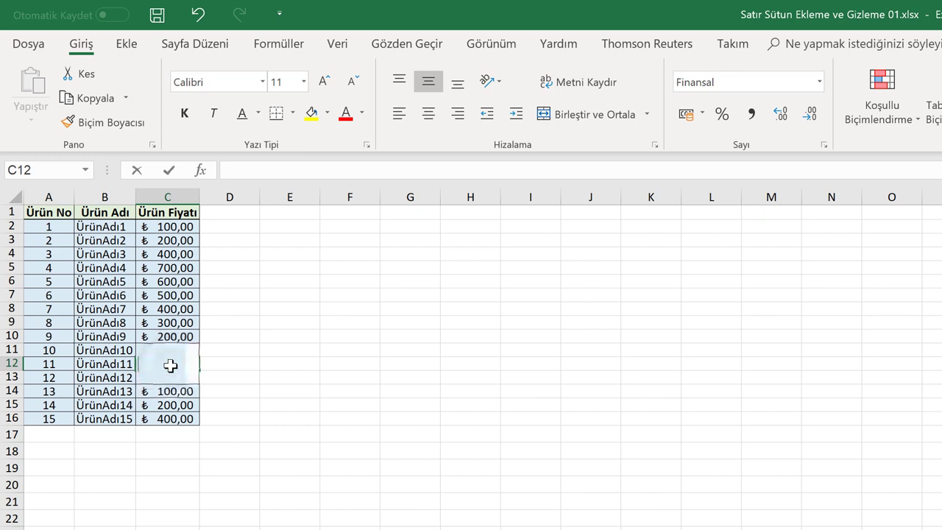
{"action": "type", "text": "400"}
{"action": "key", "text": "Tab"}
{"action": "left_click", "coordinate": [292, 295]}
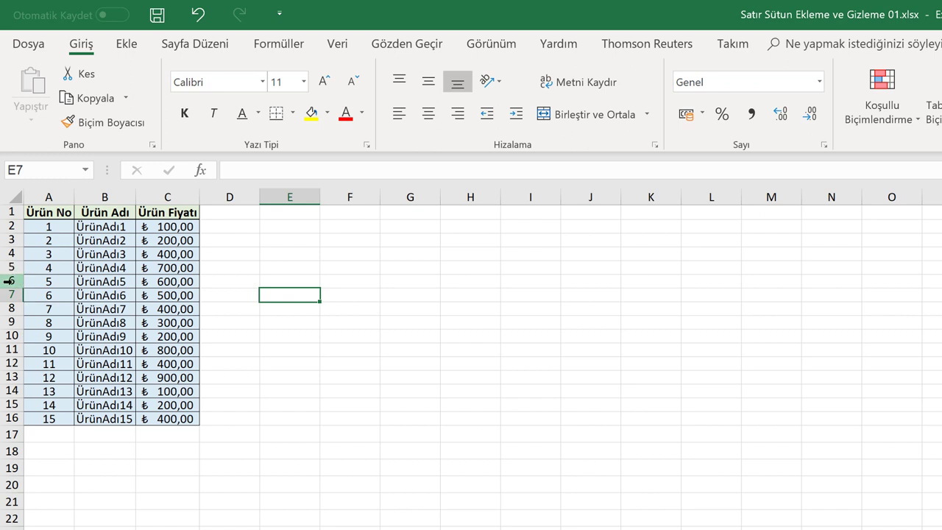
- Insert a blank row 6 above product 5 using Ctrl+Plus
{"action": "left_click", "coordinate": [10, 280]}
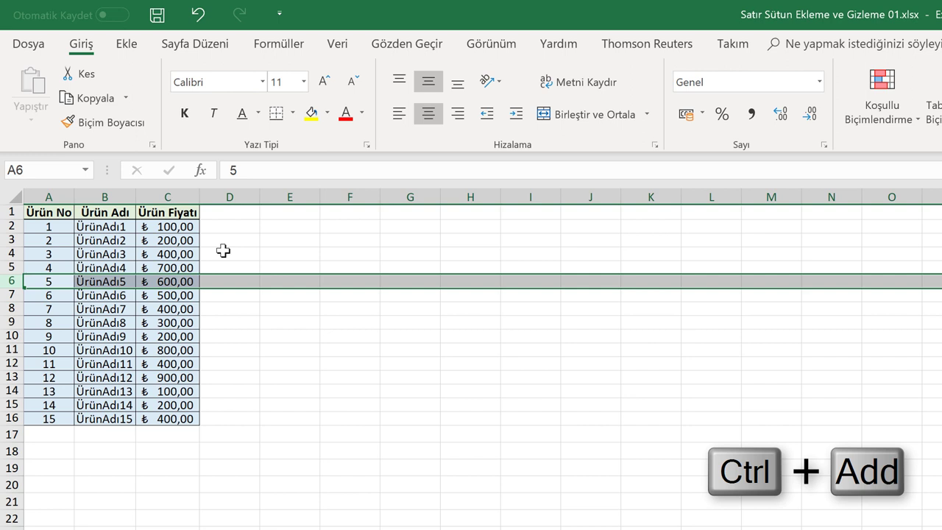
{"action": "key", "text": "ctrl+KP_Add"}
{"action": "left_click", "coordinate": [213, 254]}
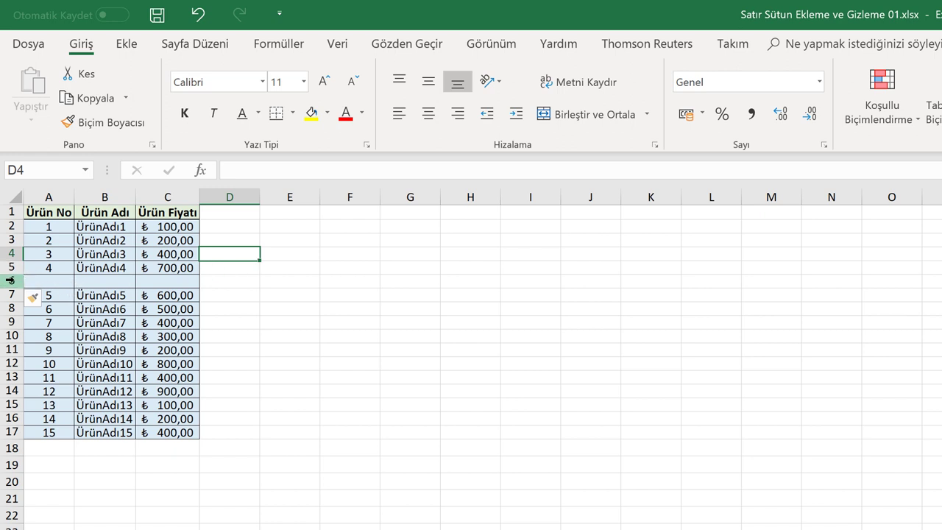
- Insert three more blank rows at rows 6–8 above product 5 with Ekle
{"action": "left_click_drag", "start_coordinate": [10, 279], "coordinate": [11, 309]}
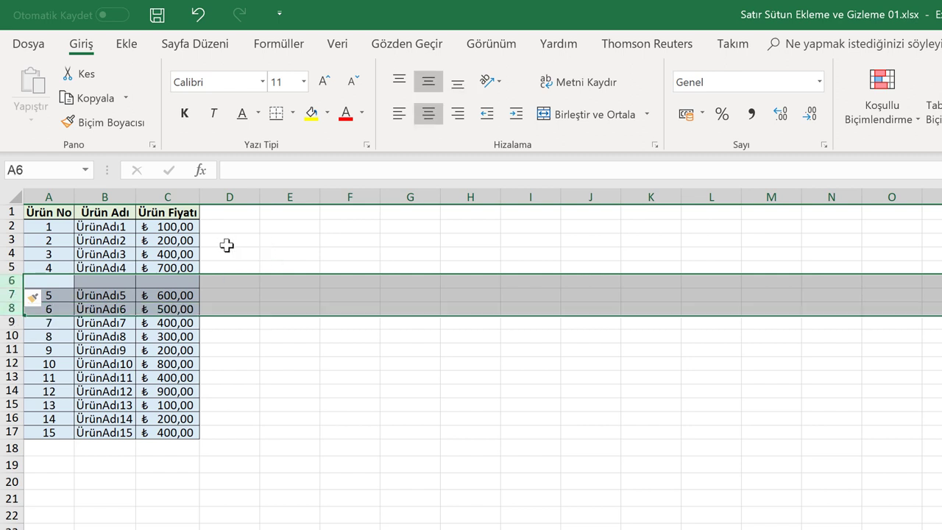
{"action": "right_click", "coordinate": [10, 288]}
{"action": "left_click", "coordinate": [36, 400]}
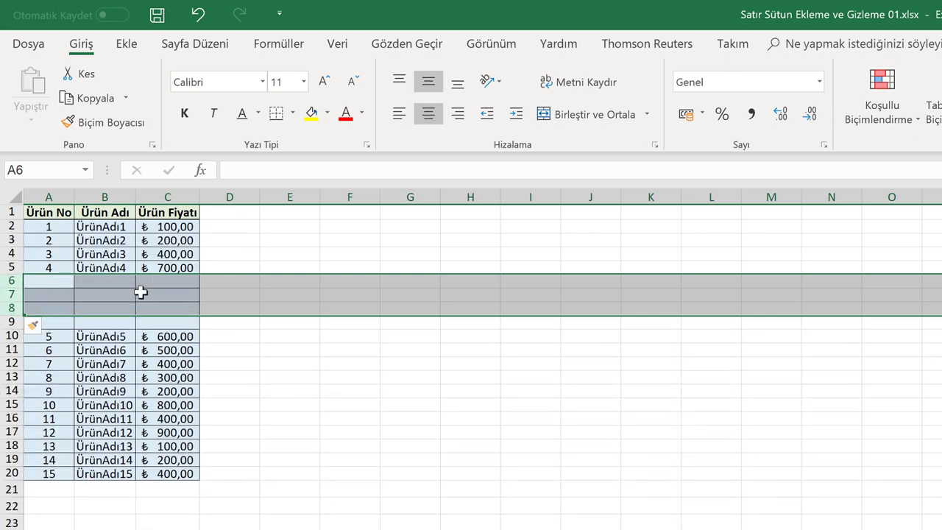
{"action": "left_click", "coordinate": [280, 251]}
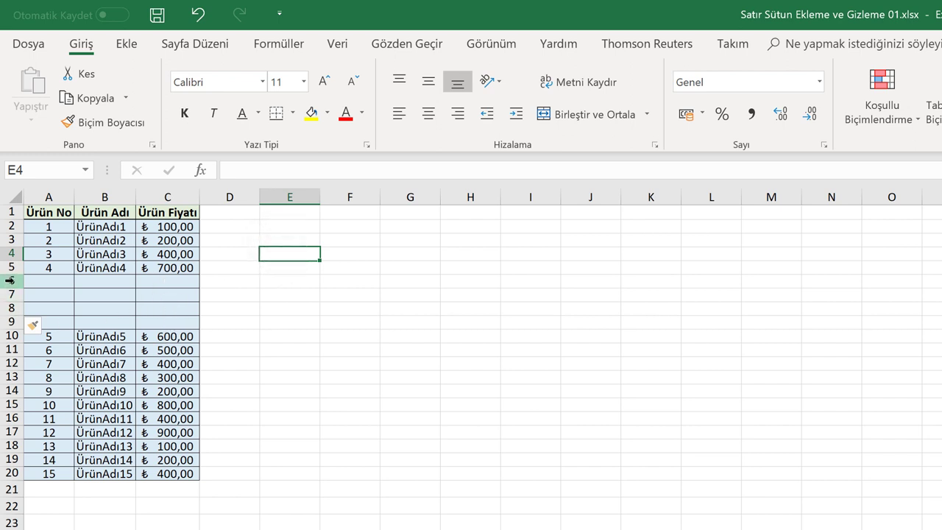
- Delete blank row 6 twice, once with Sil and once with Ctrl+Minus
{"action": "left_click", "coordinate": [10, 280]}
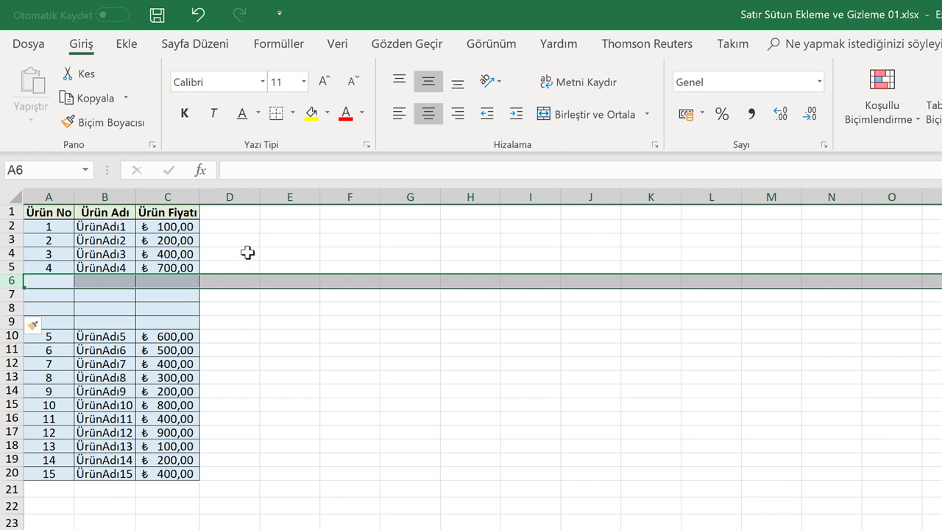
{"action": "right_click", "coordinate": [7, 281]}
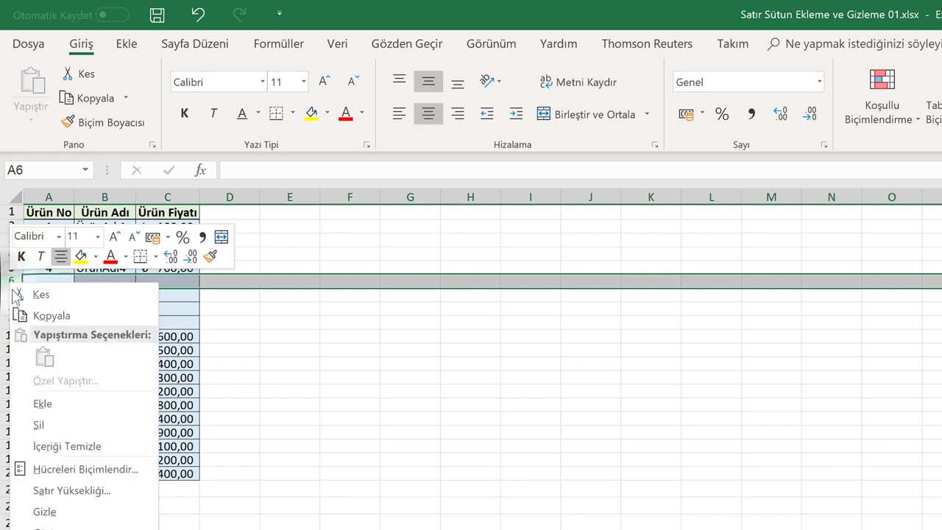
{"action": "left_click", "coordinate": [41, 425]}
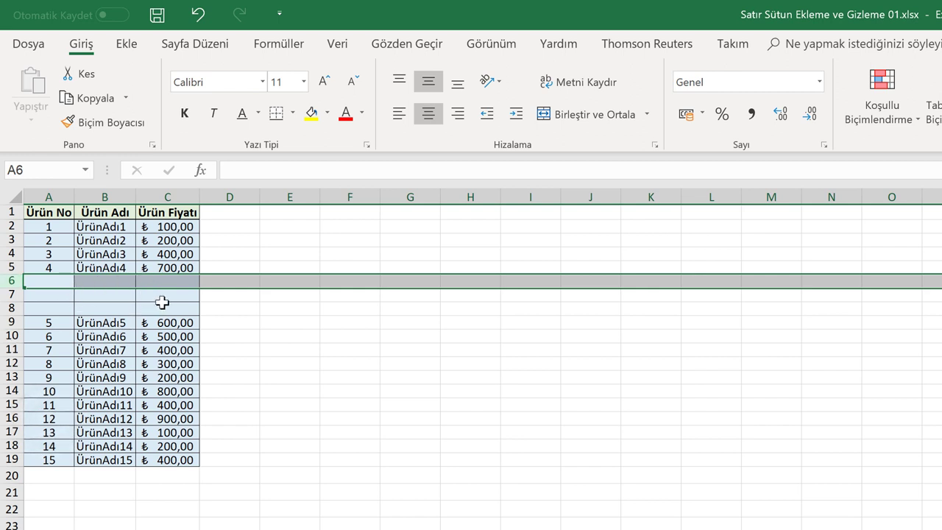
{"action": "left_click", "coordinate": [264, 255]}
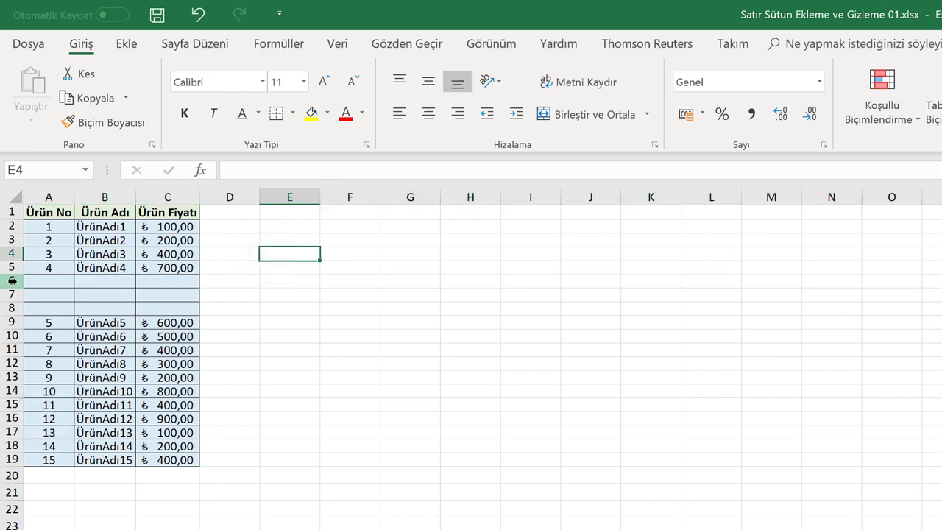
{"action": "left_click", "coordinate": [12, 281]}
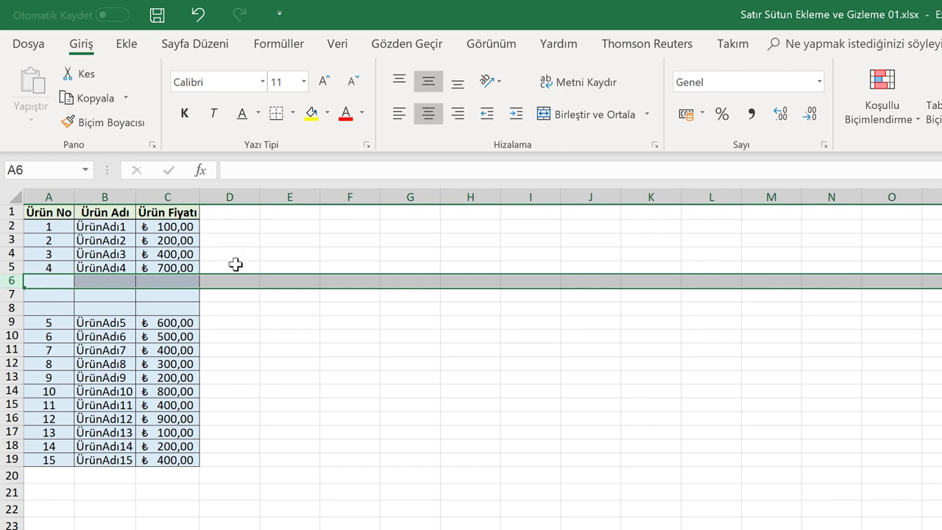
{"action": "key", "text": "ctrl+minus"}
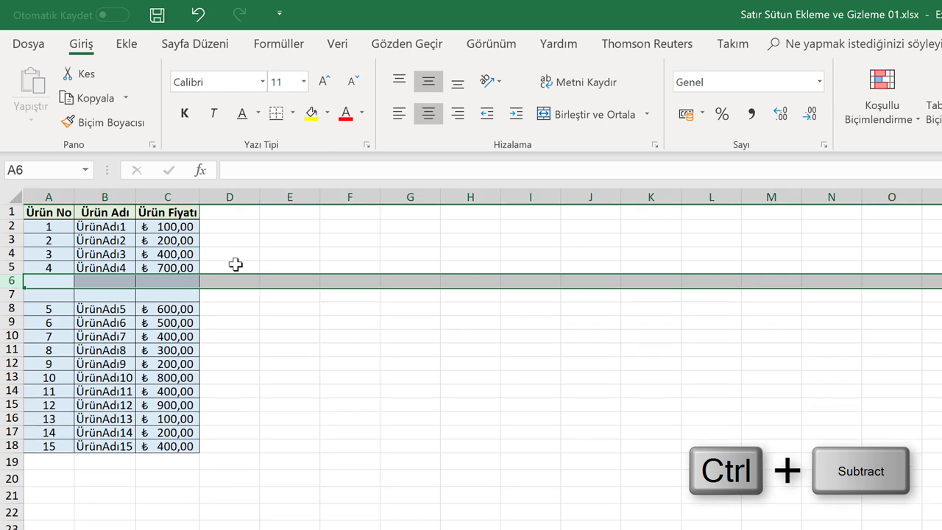
{"action": "left_click", "coordinate": [235, 264]}
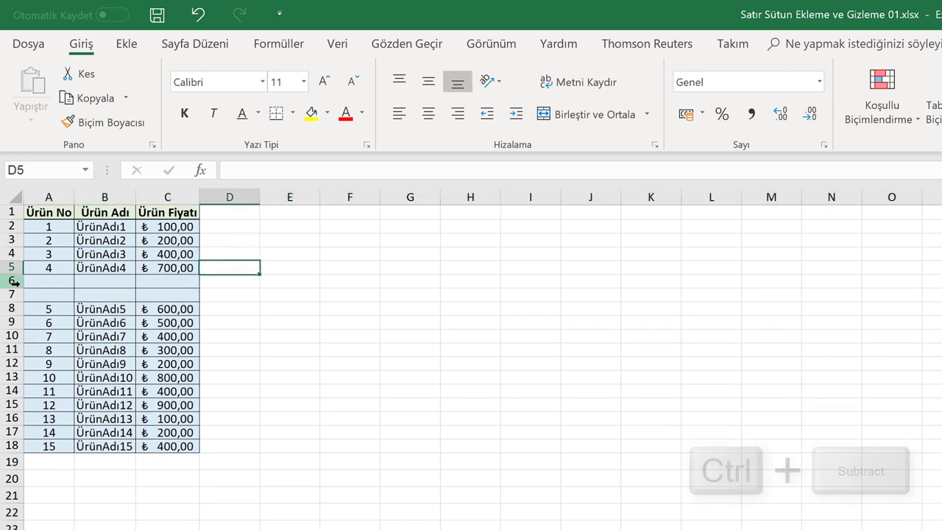
- Delete the remaining blank rows 6–7 together with Sil
{"action": "left_click_drag", "start_coordinate": [14, 282], "coordinate": [14, 295]}
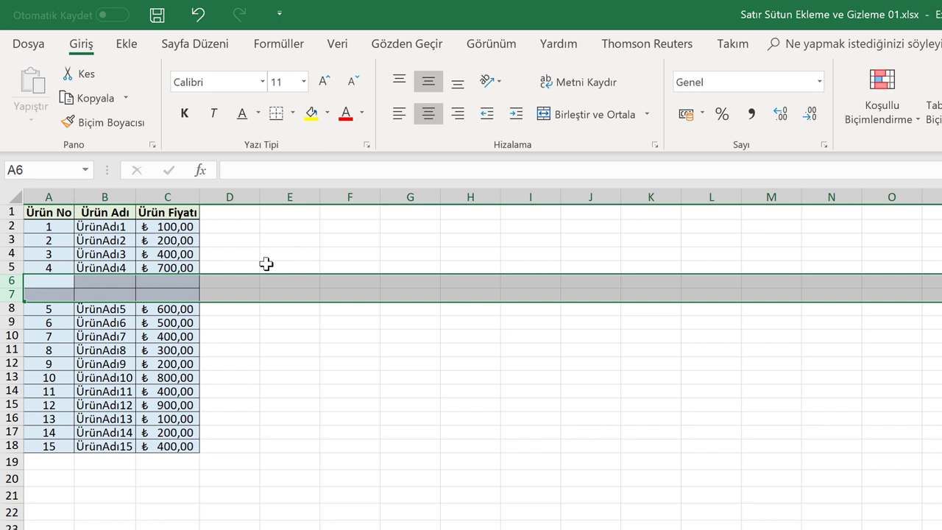
{"action": "right_click", "coordinate": [15, 285]}
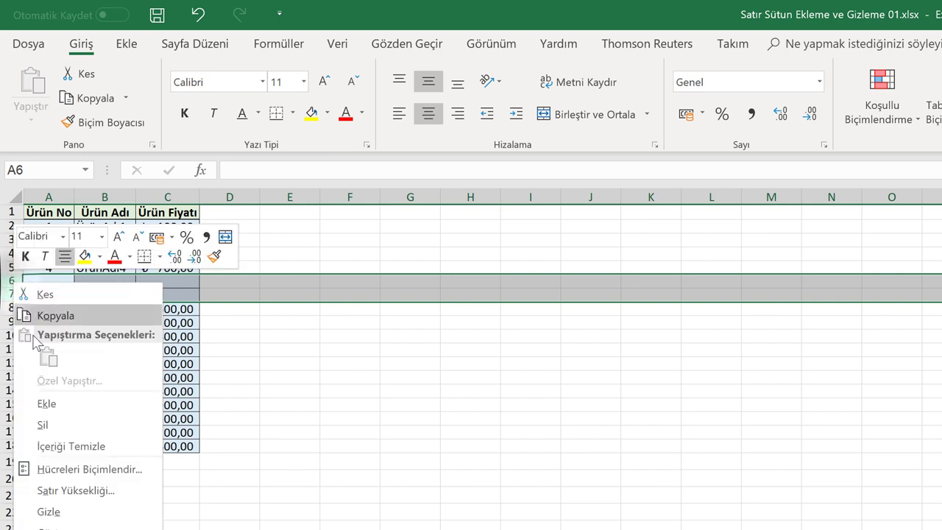
{"action": "left_click", "coordinate": [32, 426]}
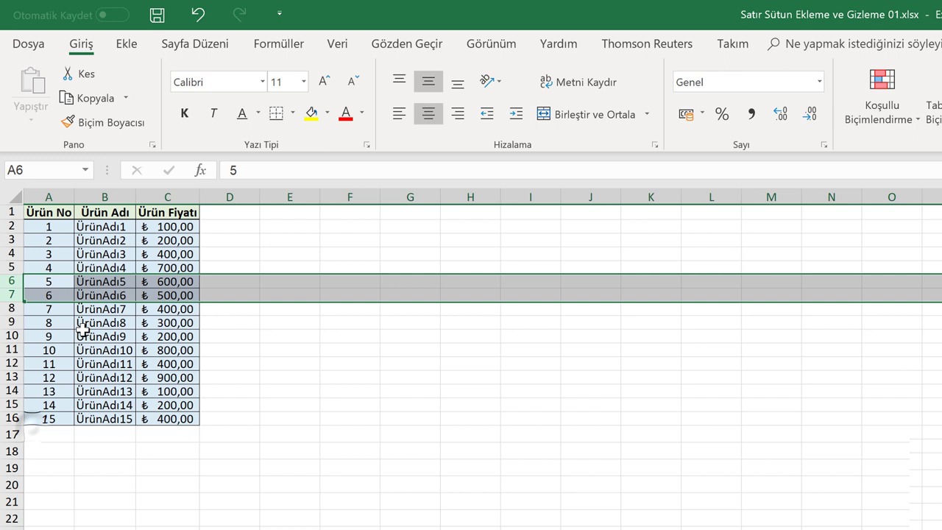
{"action": "left_click", "coordinate": [234, 225]}
{"action": "left_click", "coordinate": [244, 254]}
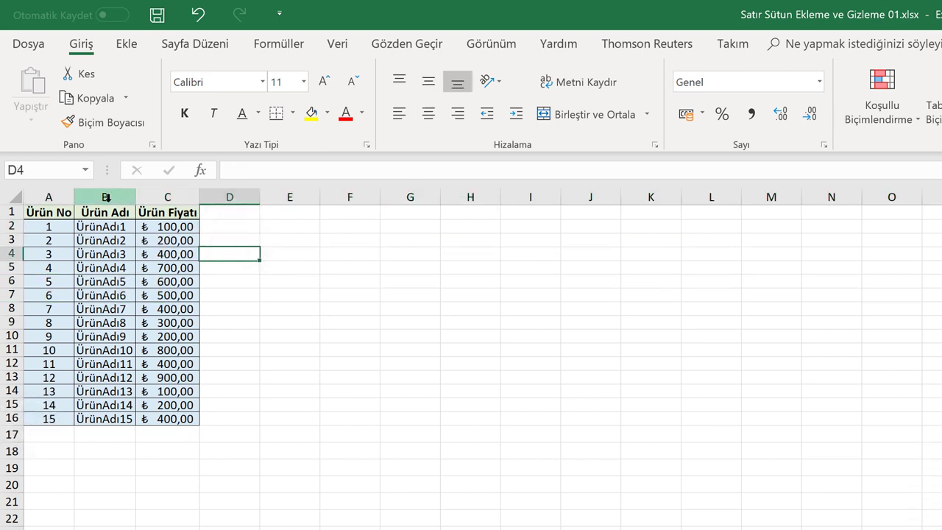
- Insert two empty columns at C before Ürün Fiyatı, via Ekle then Ctrl+Plus
{"action": "left_click", "coordinate": [158, 197]}
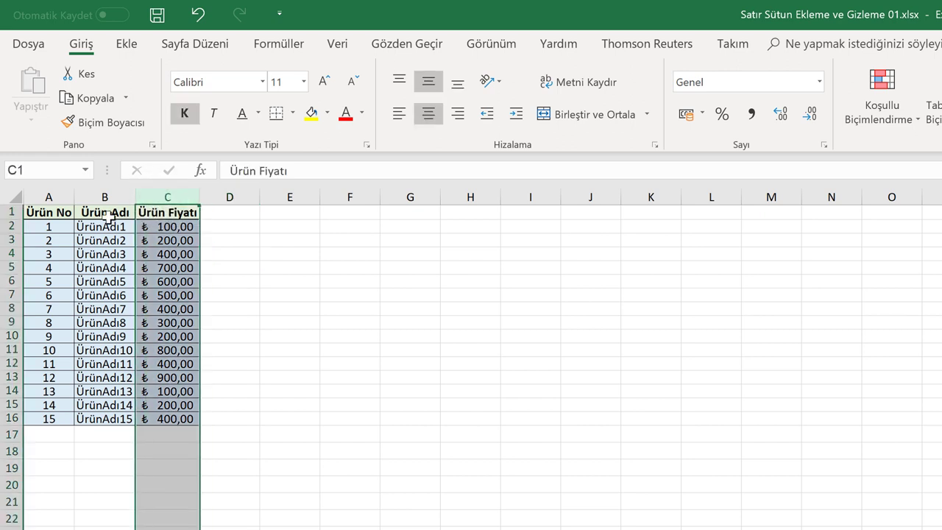
{"action": "left_click", "coordinate": [232, 240]}
{"action": "left_click", "coordinate": [168, 196]}
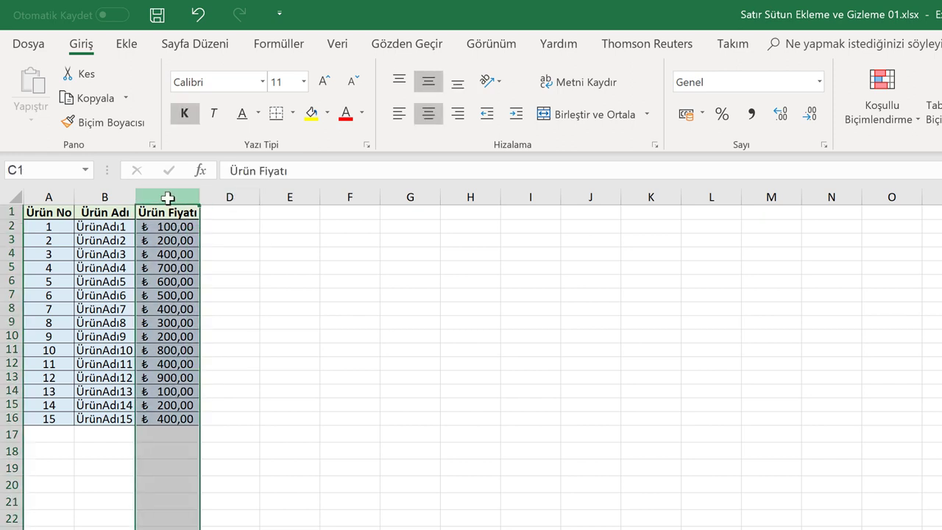
{"action": "right_click", "coordinate": [168, 198]}
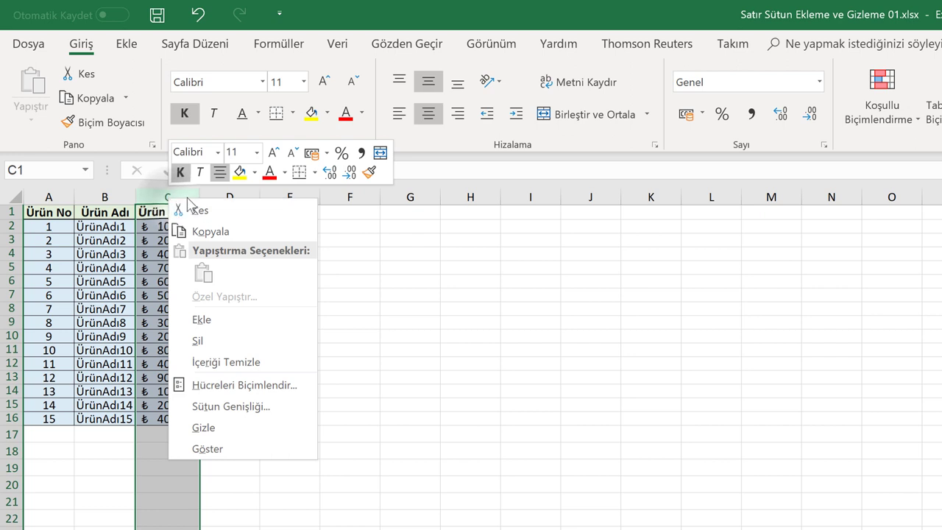
{"action": "left_click", "coordinate": [243, 341]}
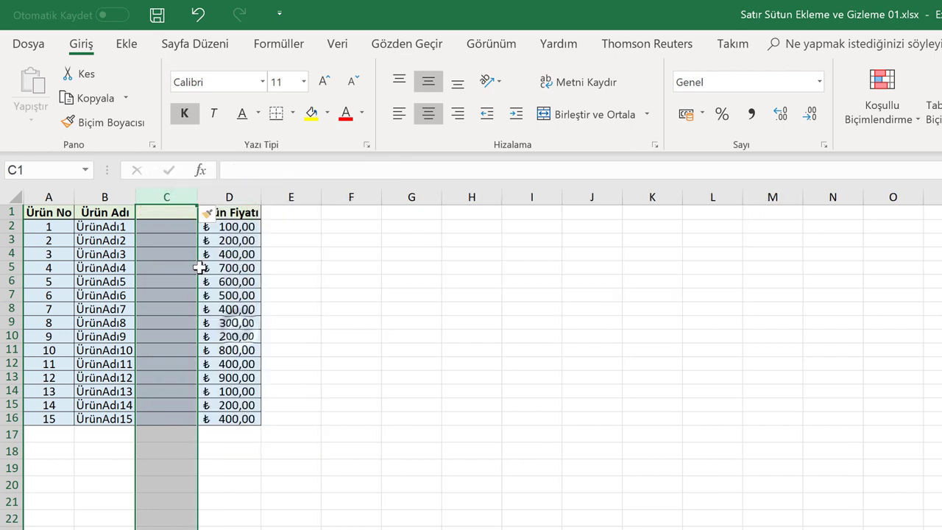
{"action": "left_click", "coordinate": [166, 196]}
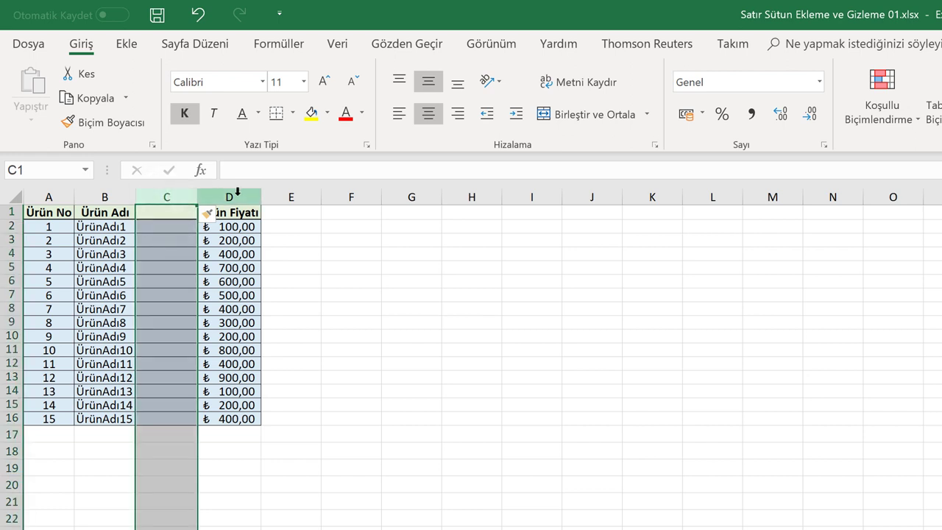
{"action": "key", "text": "ctrl+plus"}
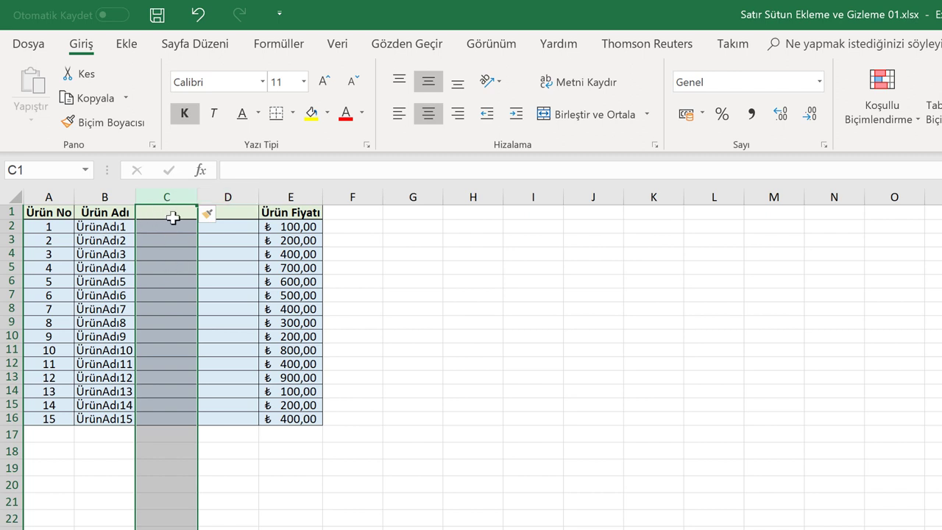
- Insert two more empty columns at C:D, pushing Ürün Fiyatı to column G
{"action": "mouse_move", "coordinate": [177, 196]}
{"action": "left_mouse_down"}
{"action": "mouse_move", "coordinate": [217, 194]}
{"action": "mouse_move", "coordinate": [160, 197]}
{"action": "left_mouse_up"}
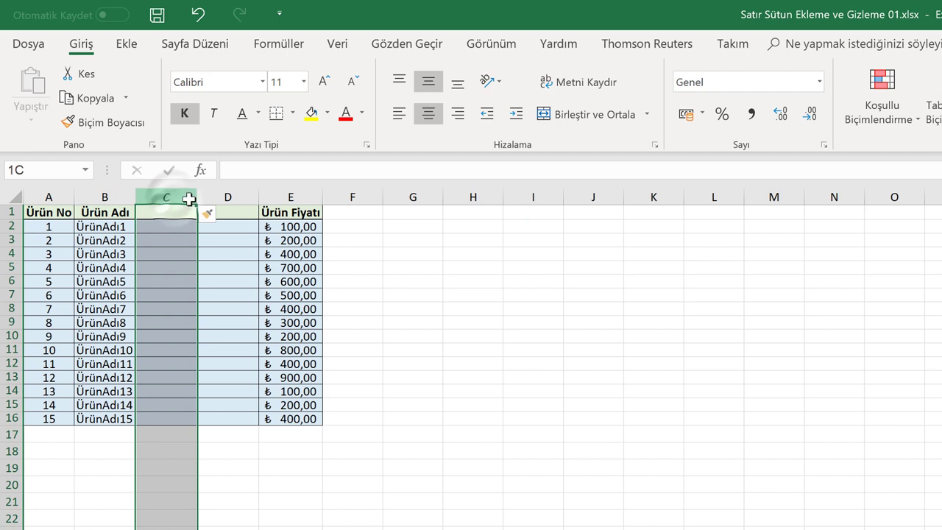
{"action": "left_click", "coordinate": [392, 243]}
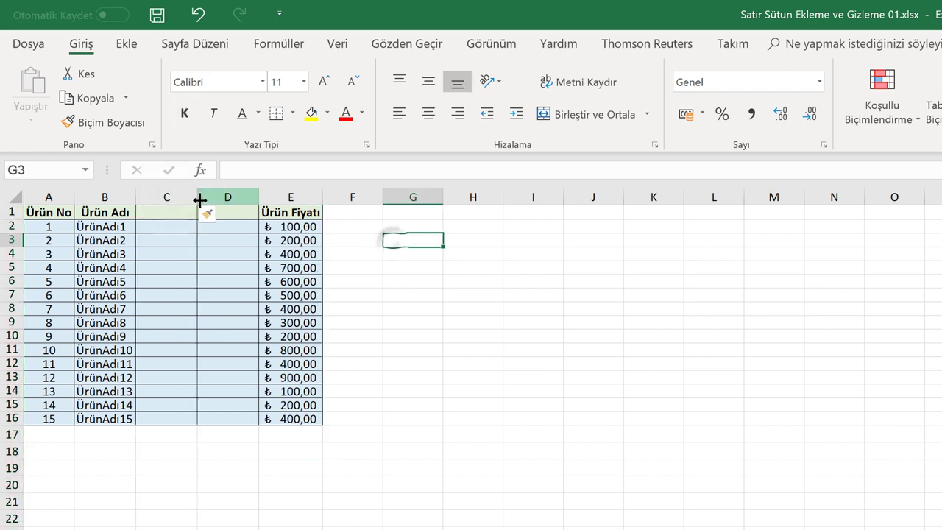
{"action": "left_click_drag", "start_coordinate": [176, 196], "coordinate": [225, 196]}
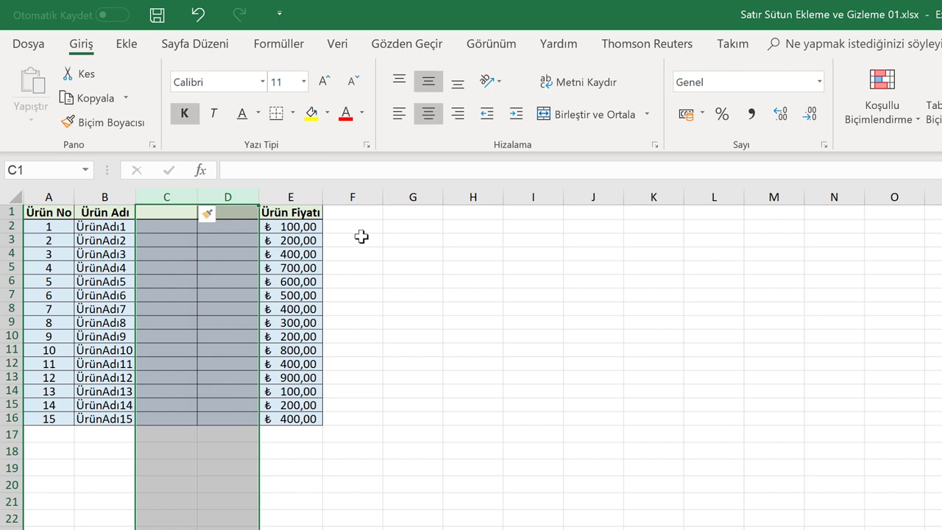
{"action": "right_click", "coordinate": [219, 198]}
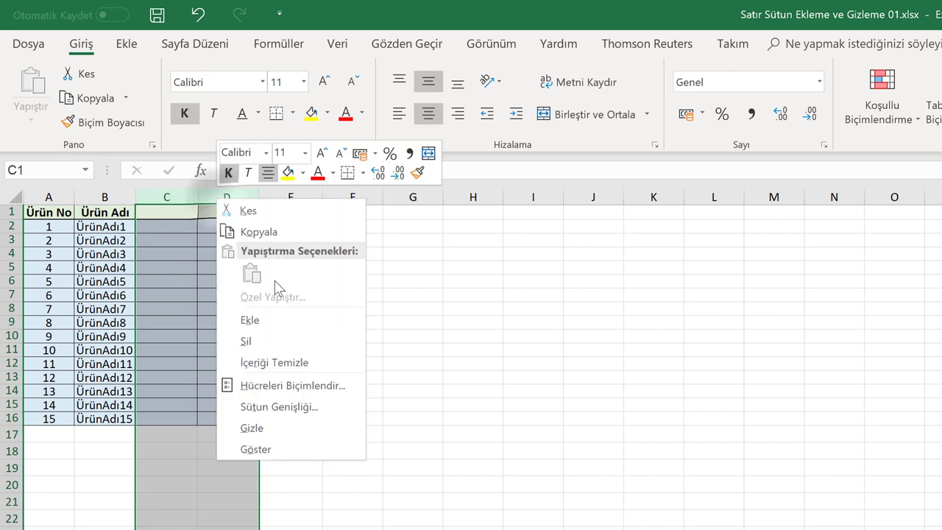
{"action": "left_click", "coordinate": [263, 320]}
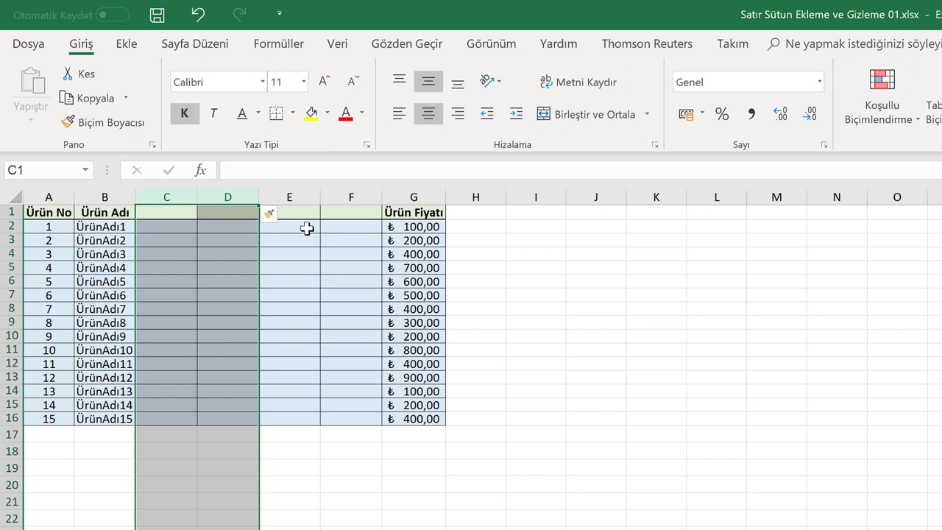
{"action": "left_click", "coordinate": [164, 196]}
- Delete the four empty columns C–F: singly with Sil and Ctrl+Minus, then C:D together
{"action": "right_click", "coordinate": [165, 199]}
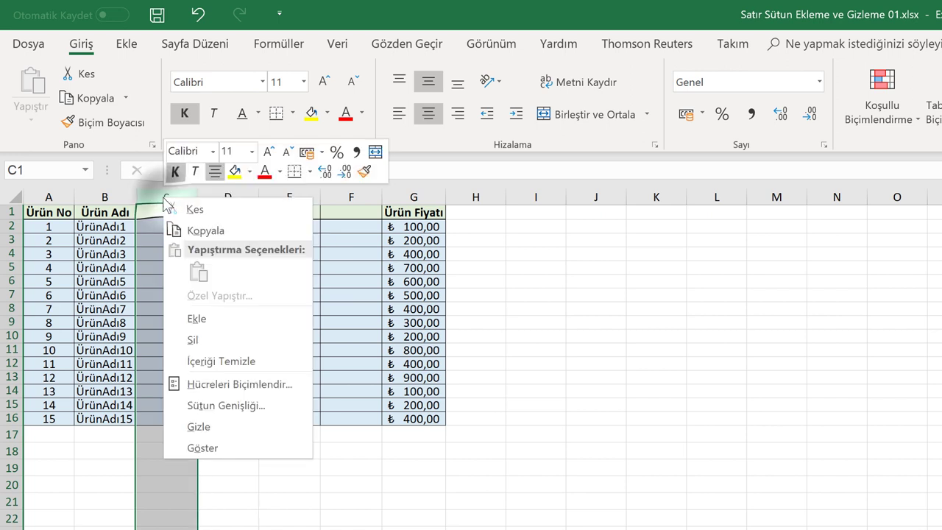
{"action": "left_click", "coordinate": [196, 340]}
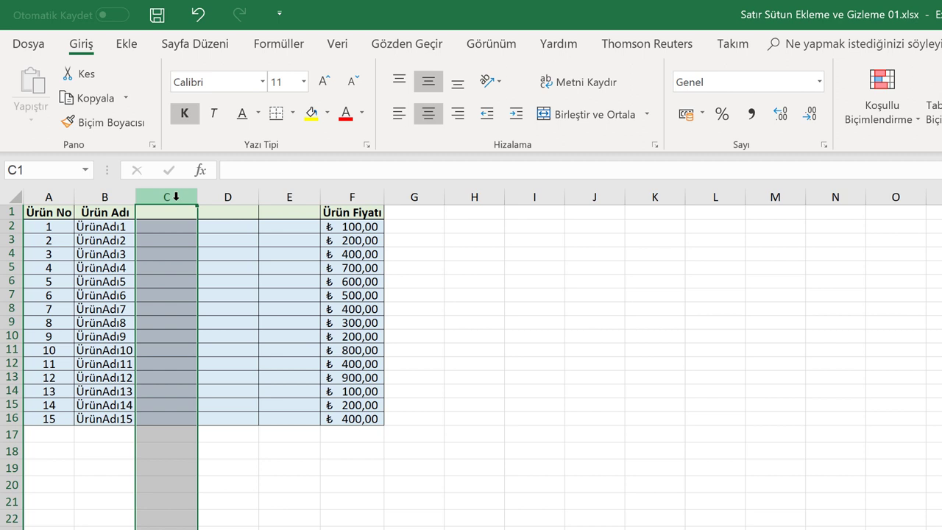
{"action": "key", "text": "ctrl+minus"}
{"action": "left_click", "coordinate": [395, 223]}
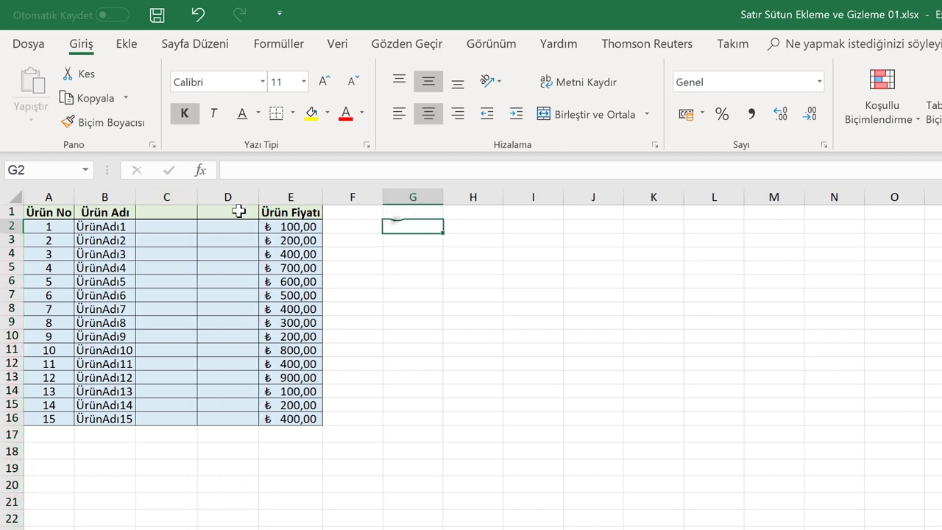
{"action": "left_click_drag", "start_coordinate": [180, 196], "coordinate": [225, 199]}
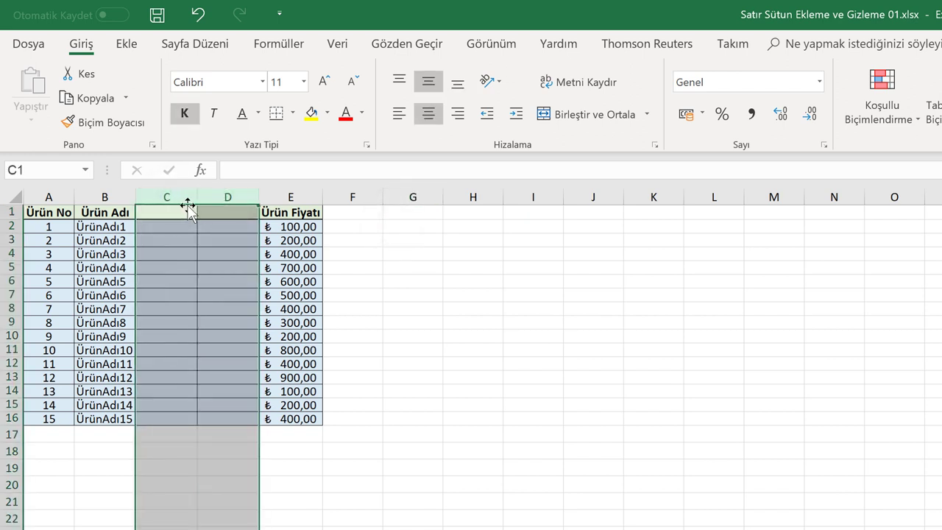
{"action": "right_click", "coordinate": [226, 197]}
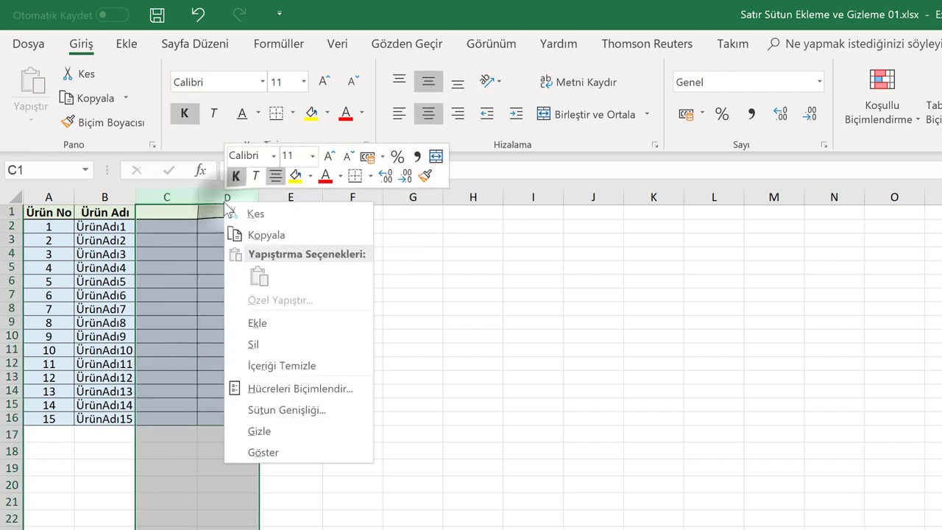
{"action": "left_click", "coordinate": [273, 341]}
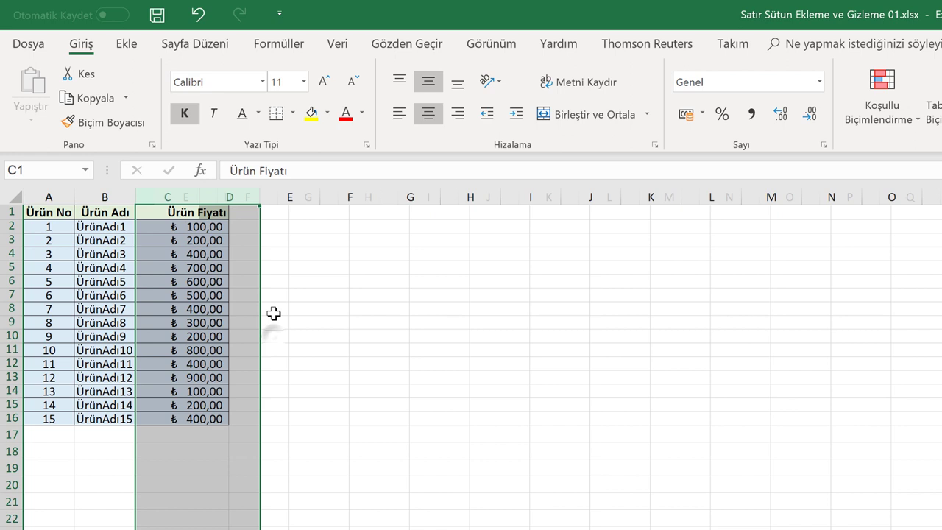
{"action": "left_click", "coordinate": [275, 229]}
- Hide row 3 and rows 6–7 with Gizle
{"action": "left_click", "coordinate": [243, 245]}
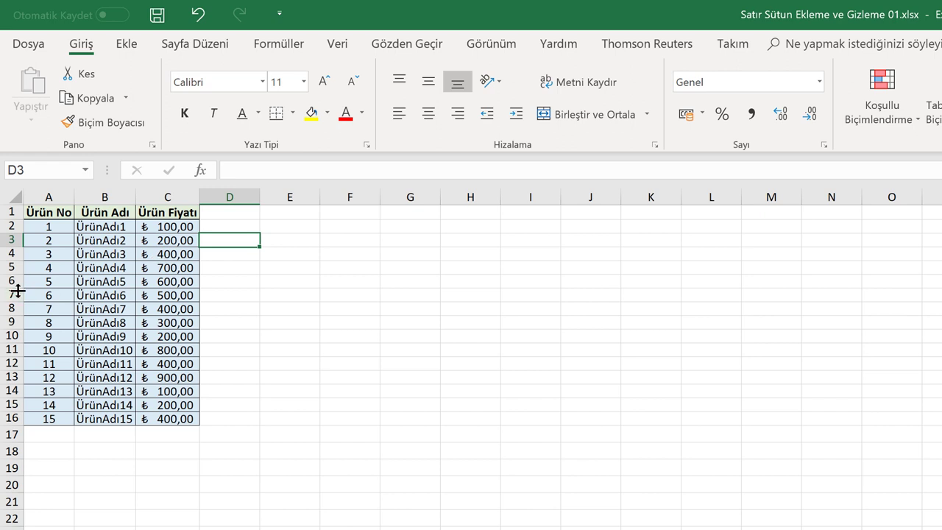
{"action": "left_click", "coordinate": [13, 240]}
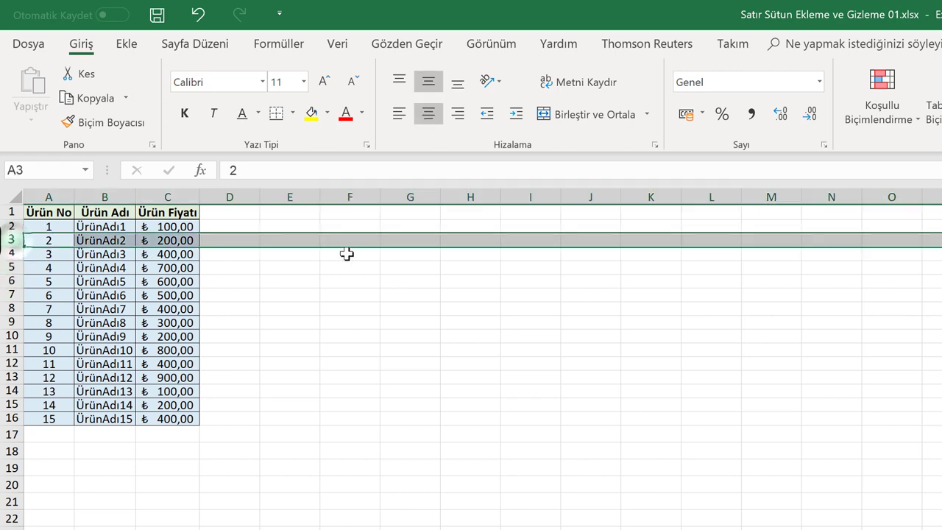
{"action": "right_click", "coordinate": [11, 241]}
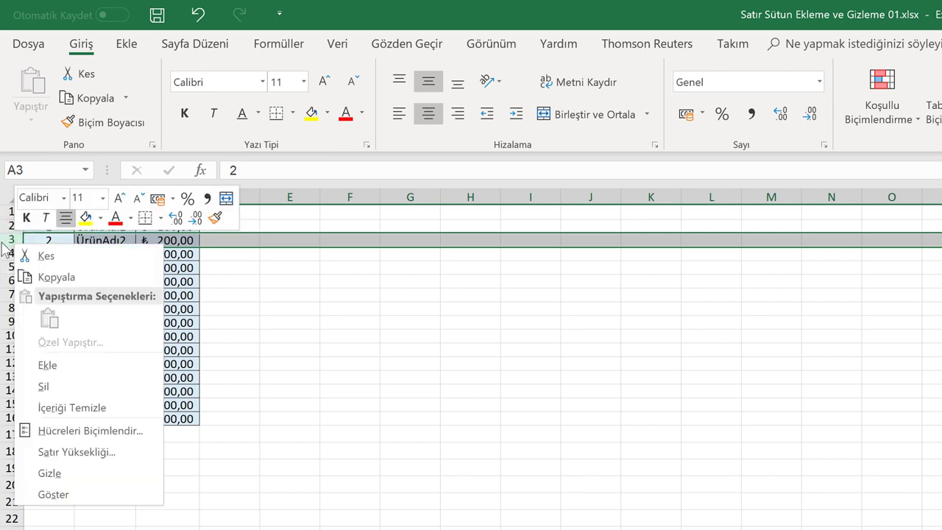
{"action": "left_click", "coordinate": [67, 472]}
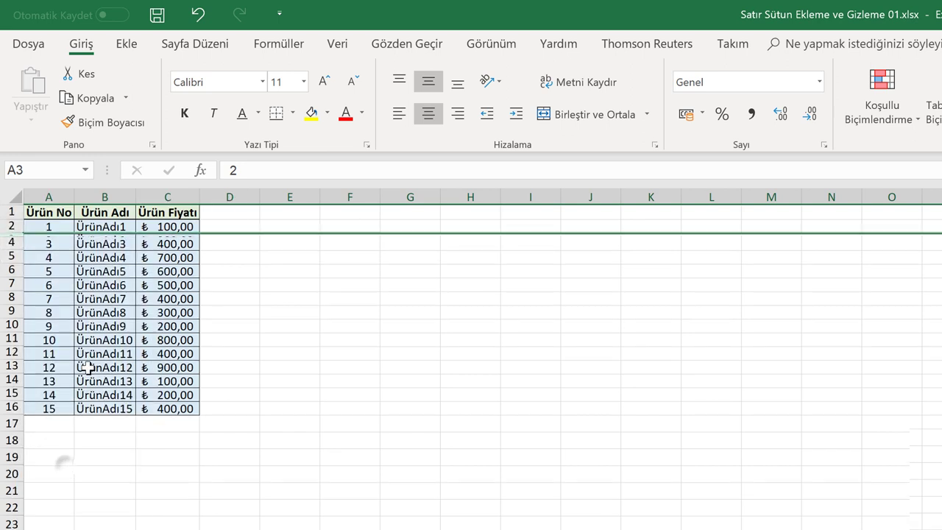
{"action": "left_click", "coordinate": [254, 266]}
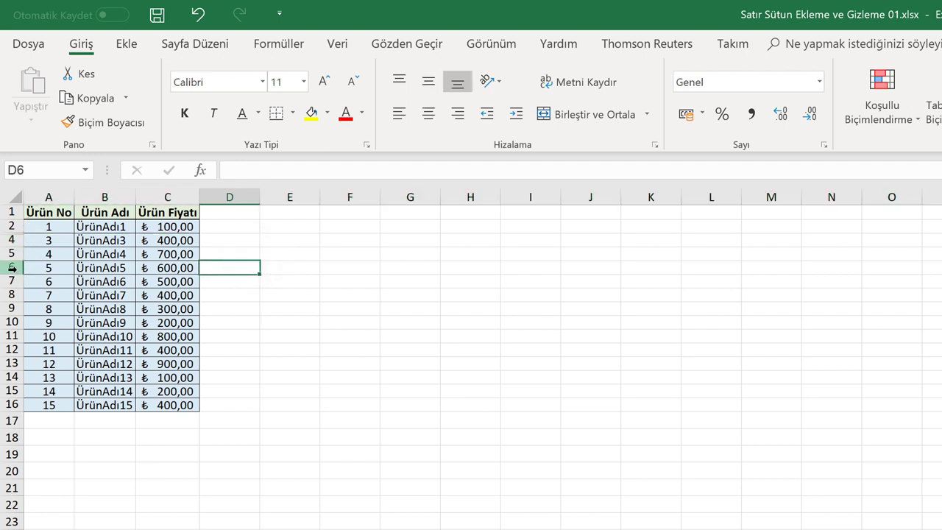
{"action": "left_click_drag", "start_coordinate": [13, 267], "coordinate": [11, 281]}
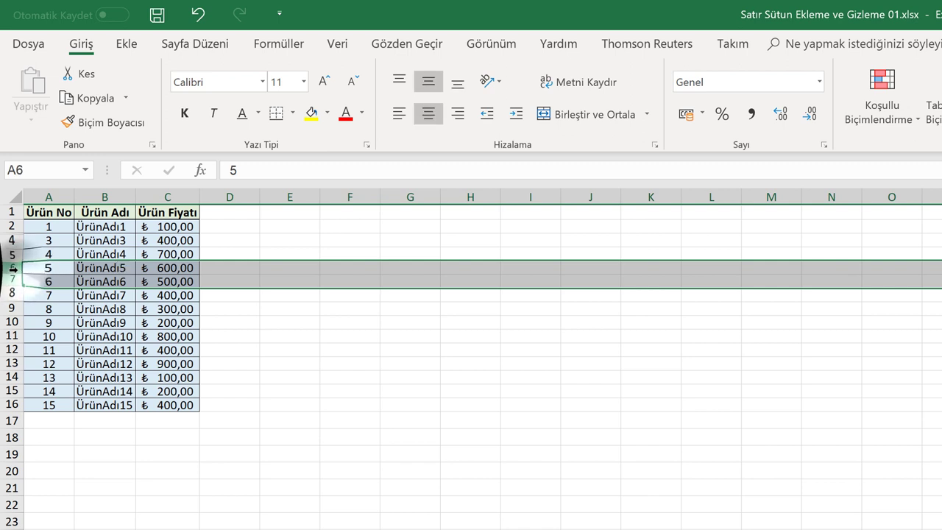
{"action": "right_click", "coordinate": [12, 268]}
{"action": "left_click", "coordinate": [78, 499]}
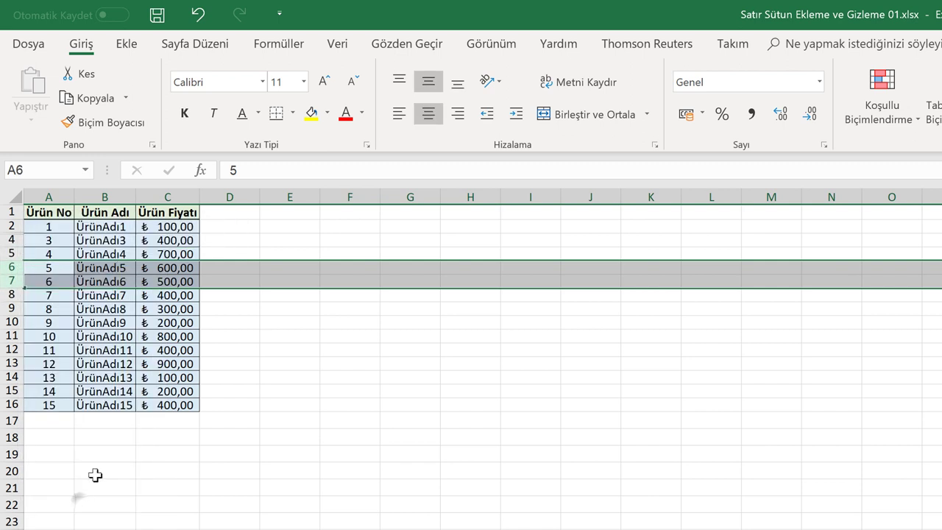
{"action": "left_click", "coordinate": [232, 239]}
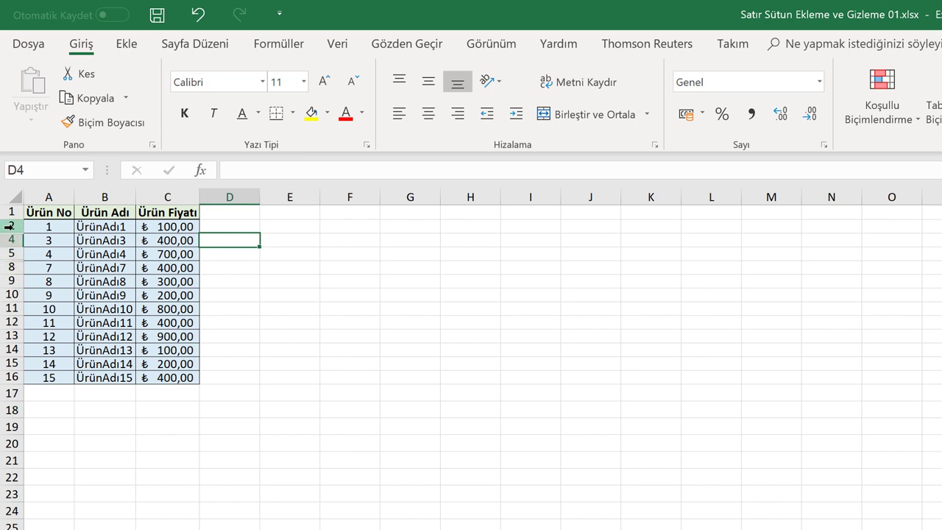
{"action": "left_click", "coordinate": [267, 264]}
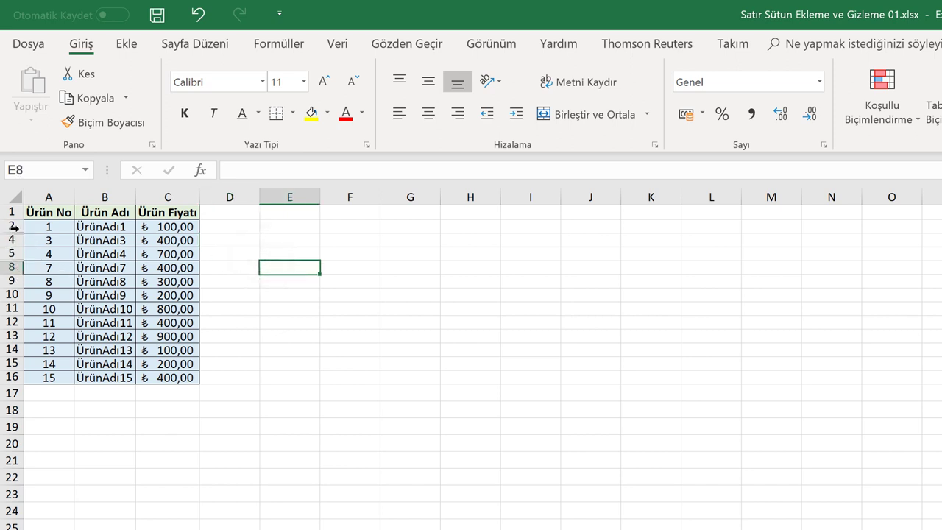
- Unhide row 3 and rows 6–7 with Göster so products 1–15 show again
{"action": "left_click_drag", "start_coordinate": [12, 226], "coordinate": [12, 239]}
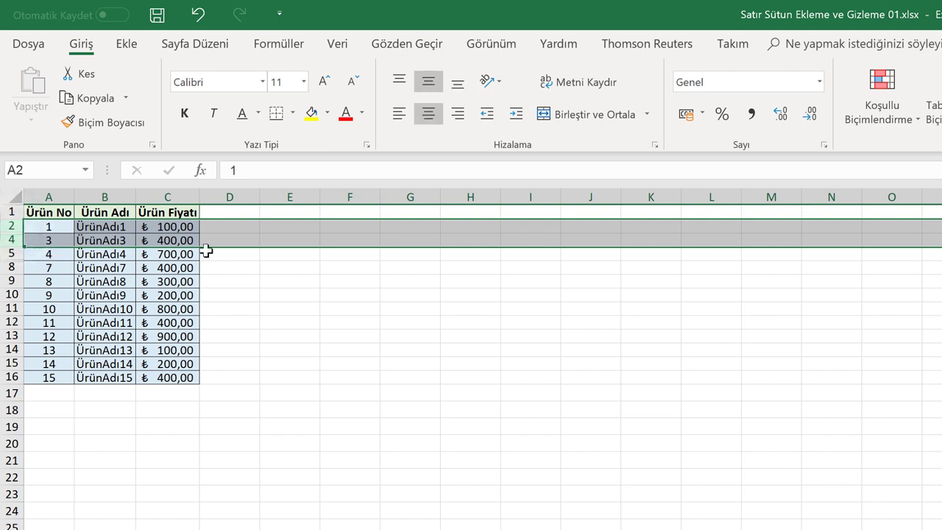
{"action": "right_click", "coordinate": [8, 228]}
{"action": "left_click", "coordinate": [68, 470]}
{"action": "left_click", "coordinate": [239, 253]}
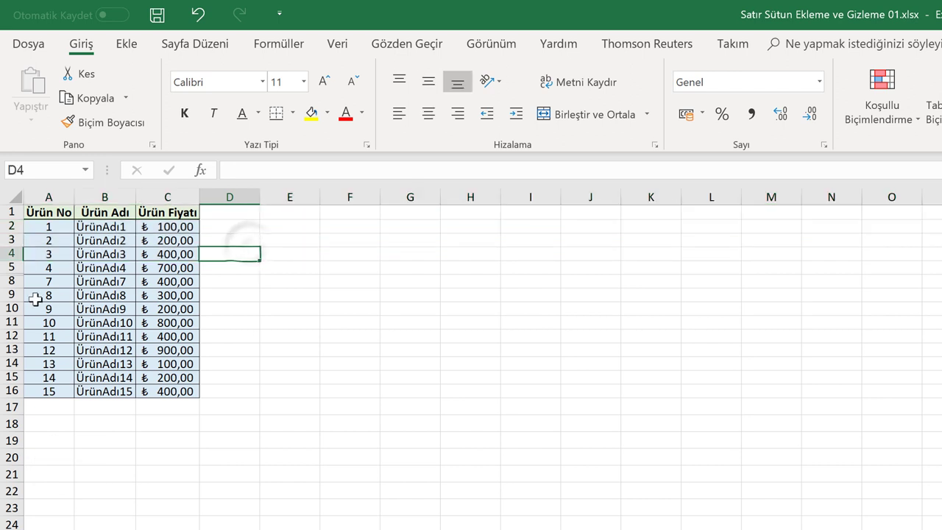
{"action": "left_click_drag", "start_coordinate": [12, 268], "coordinate": [12, 281]}
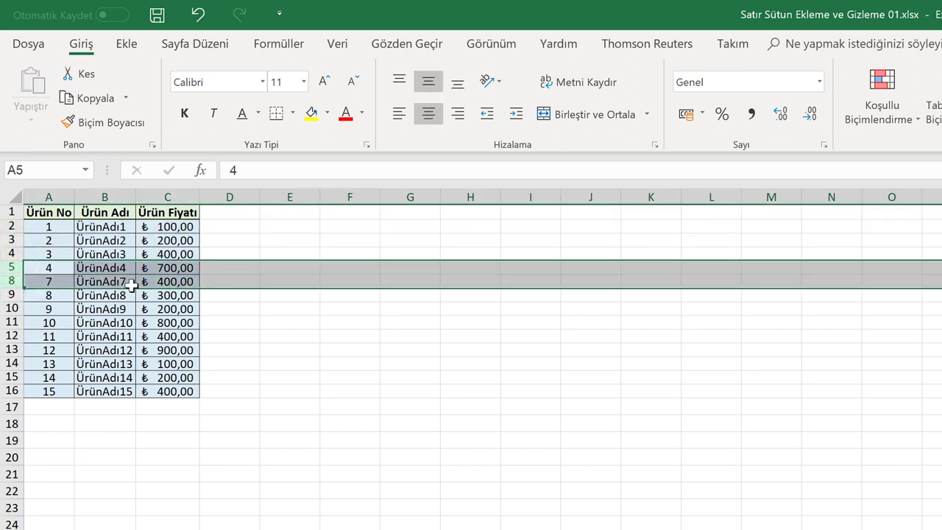
{"action": "right_click", "coordinate": [14, 272]}
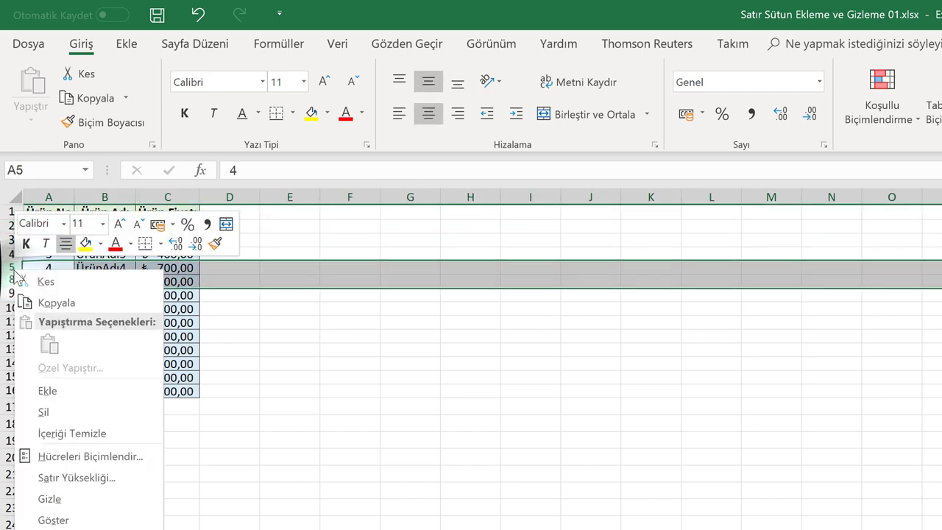
{"action": "left_click", "coordinate": [65, 520]}
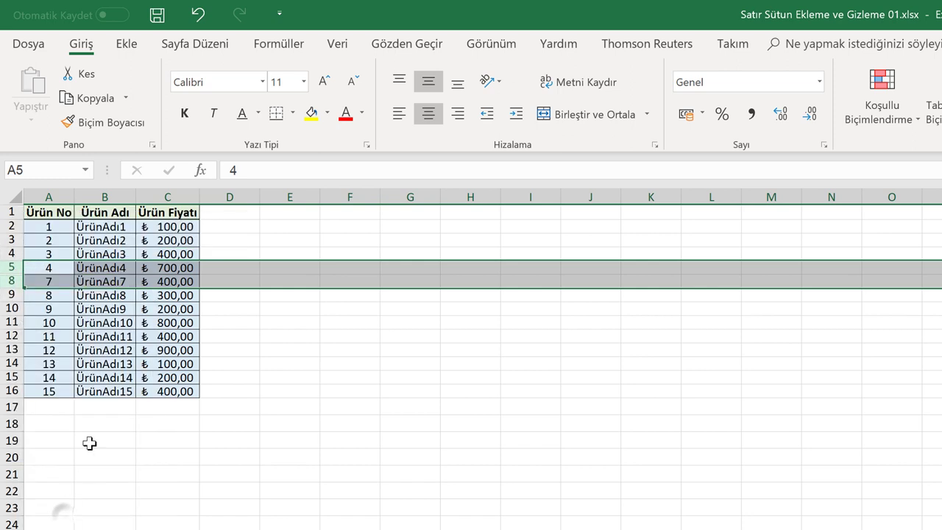
{"action": "left_click", "coordinate": [231, 242]}
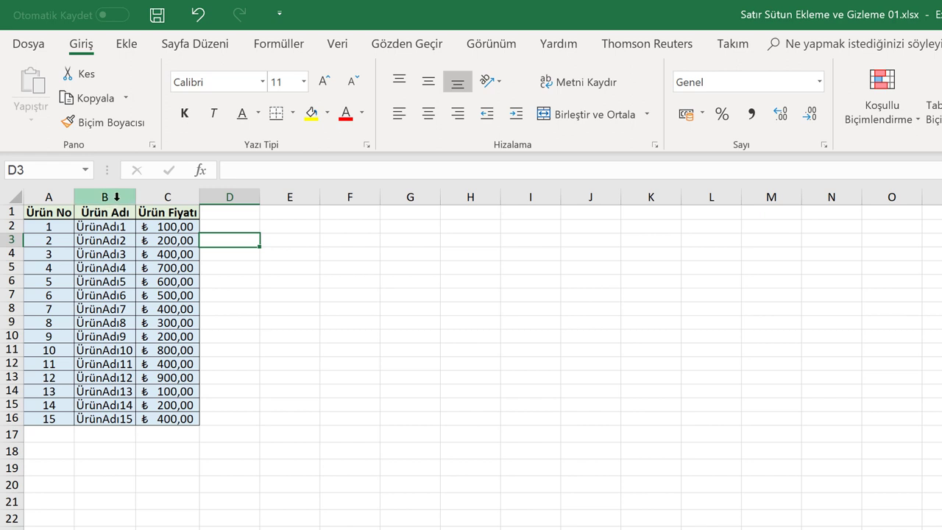
{"action": "left_click", "coordinate": [114, 196]}
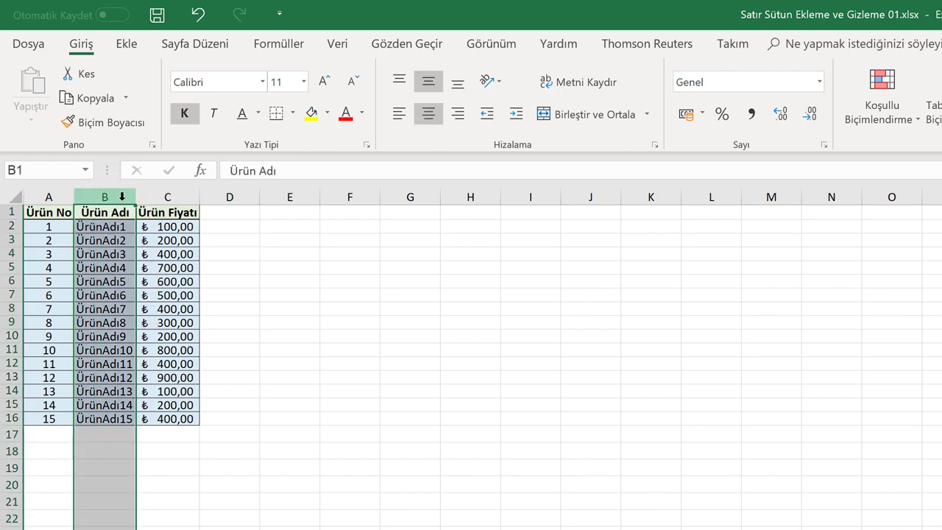
{"action": "right_click", "coordinate": [123, 196]}
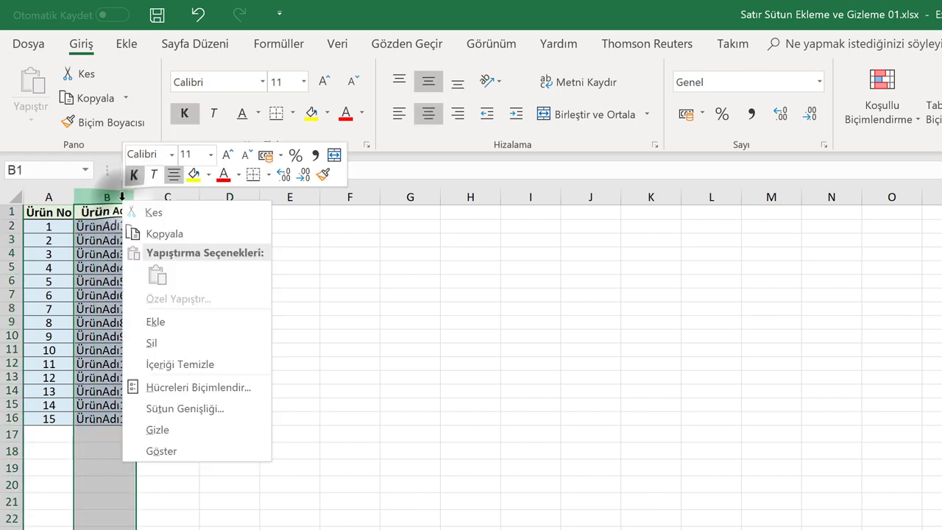
{"action": "left_click", "coordinate": [177, 431]}
{"action": "left_click", "coordinate": [177, 234]}
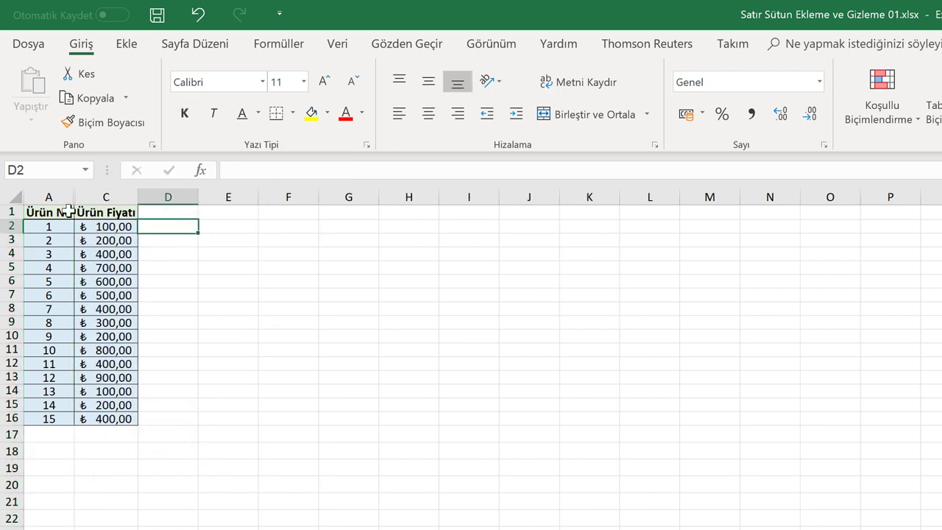
{"action": "left_click_drag", "start_coordinate": [56, 197], "coordinate": [93, 195]}
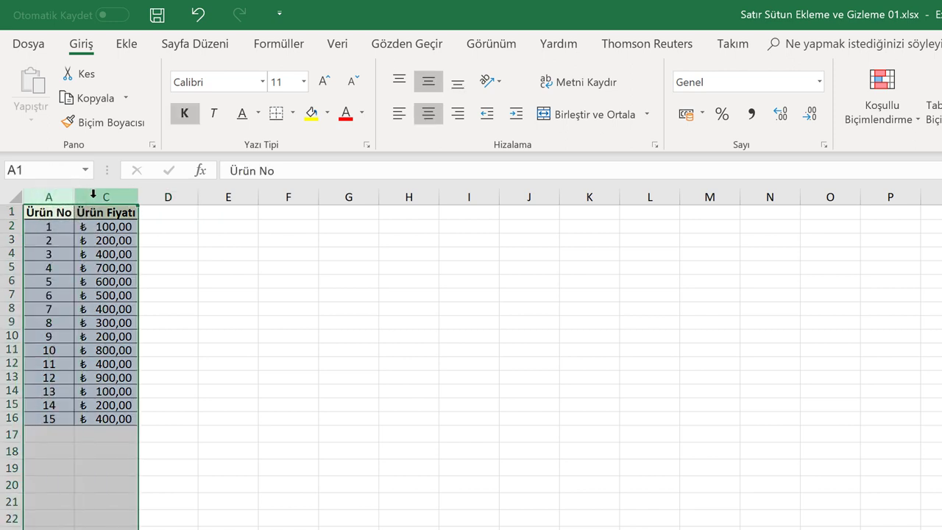
{"action": "right_click", "coordinate": [94, 195]}
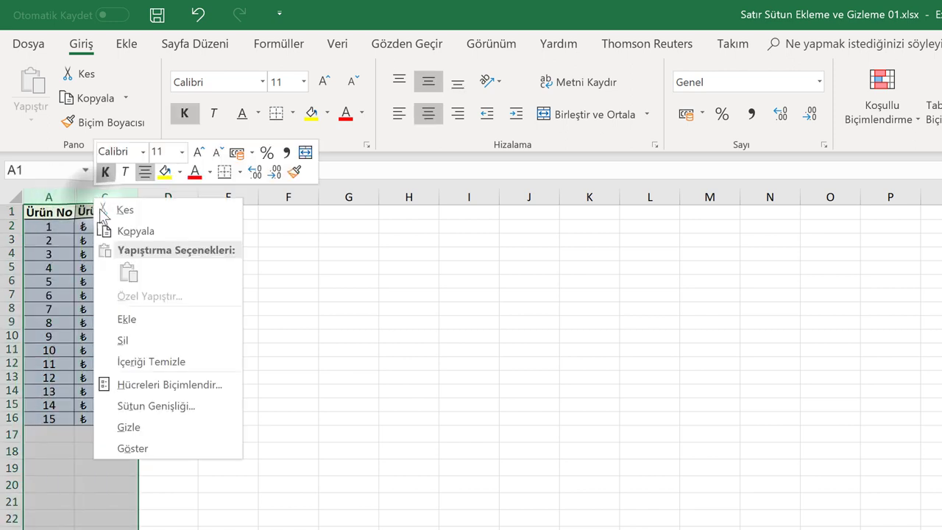
{"action": "left_click", "coordinate": [149, 448]}
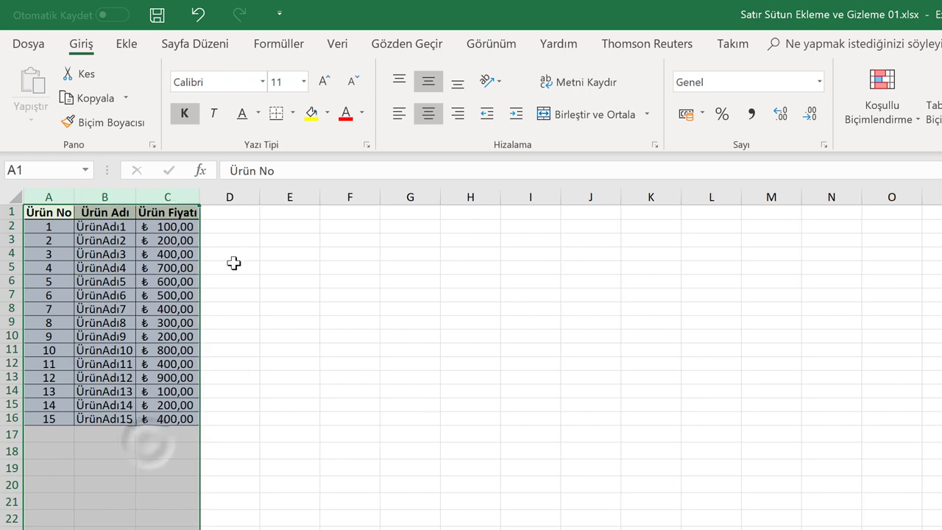
{"action": "left_click", "coordinate": [243, 257]}
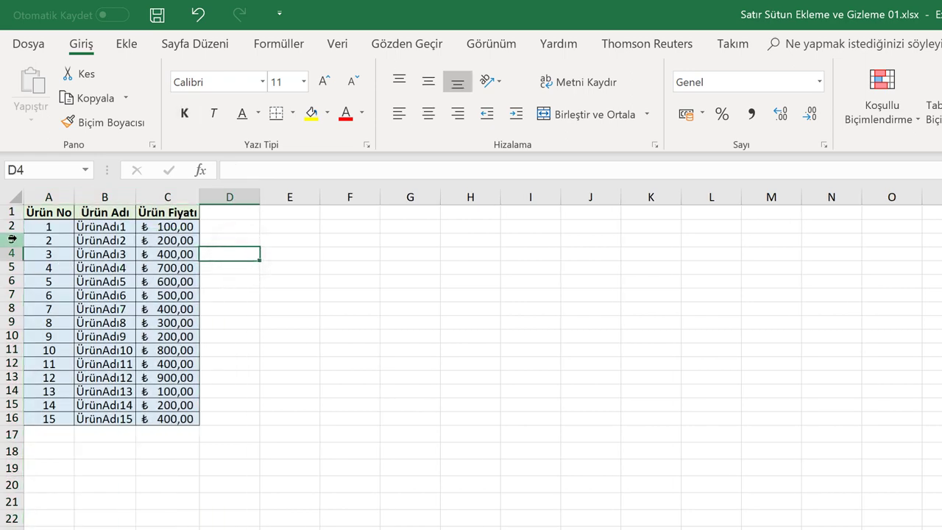
- Hide rows 4–5 and 10–11, undoing an accidental row-height change
{"action": "left_click", "coordinate": [15, 199]}
{"action": "right_click", "coordinate": [15, 199]}
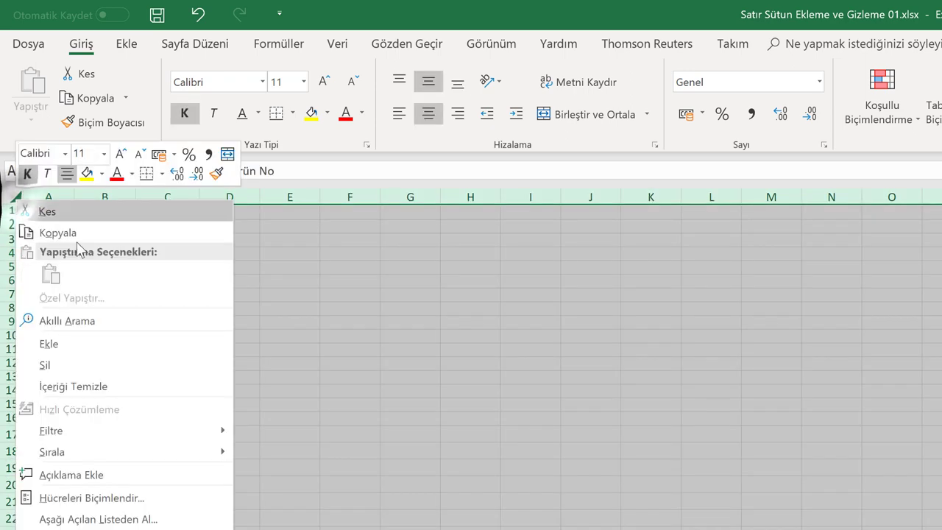
{"action": "left_click", "coordinate": [295, 292]}
{"action": "left_click", "coordinate": [90, 276]}
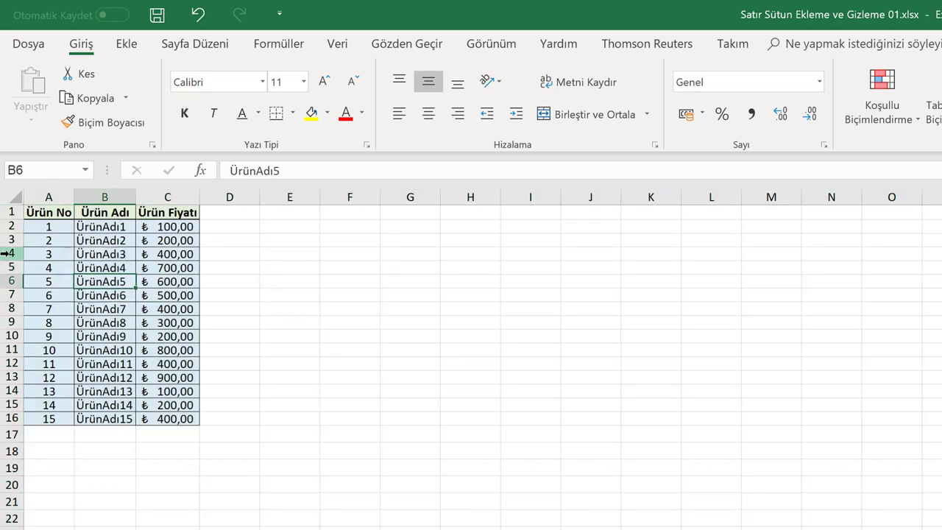
{"action": "left_click_drag", "start_coordinate": [9, 254], "coordinate": [11, 267]}
{"action": "right_click", "coordinate": [11, 259]}
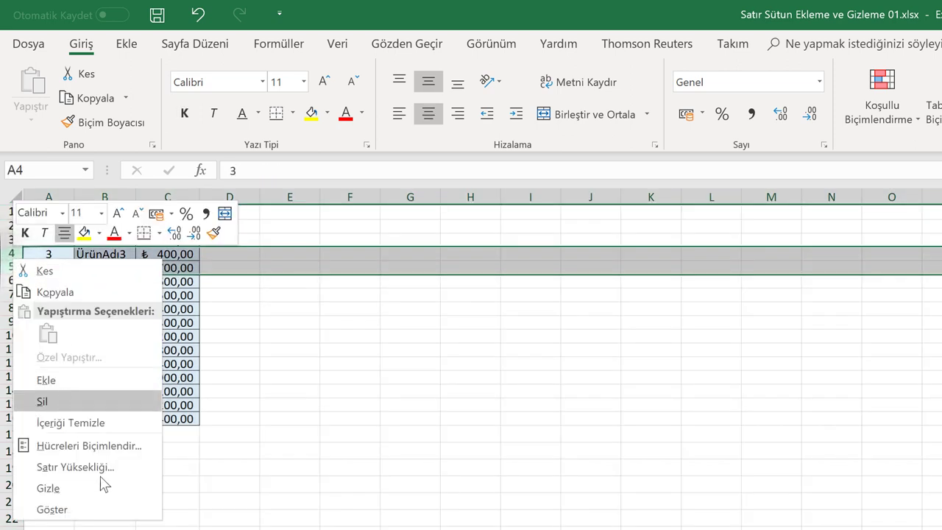
{"action": "left_click", "coordinate": [76, 487]}
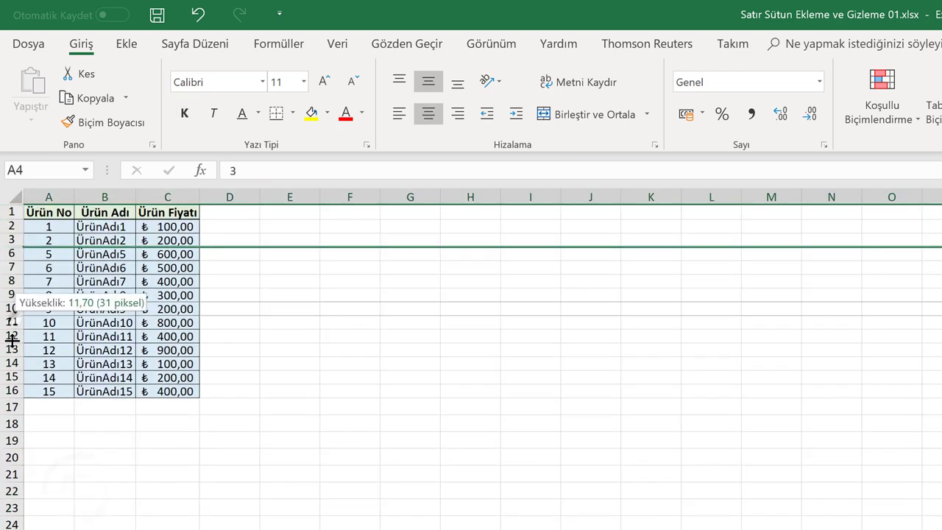
{"action": "mouse_move", "coordinate": [8, 301]}
{"action": "left_mouse_down"}
{"action": "mouse_move", "coordinate": [5, 332]}
{"action": "mouse_move", "coordinate": [10, 322]}
{"action": "left_mouse_up"}
{"action": "key", "text": "ctrl+z"}
{"action": "right_click", "coordinate": [11, 315]}
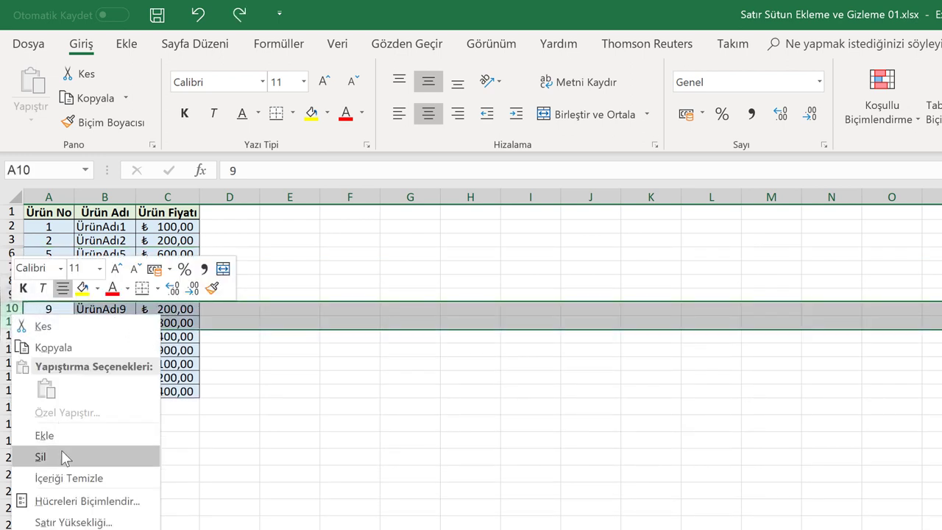
{"action": "left_click", "coordinate": [105, 303]}
- Hide the Ürün Adı column B
{"action": "left_click", "coordinate": [106, 195]}
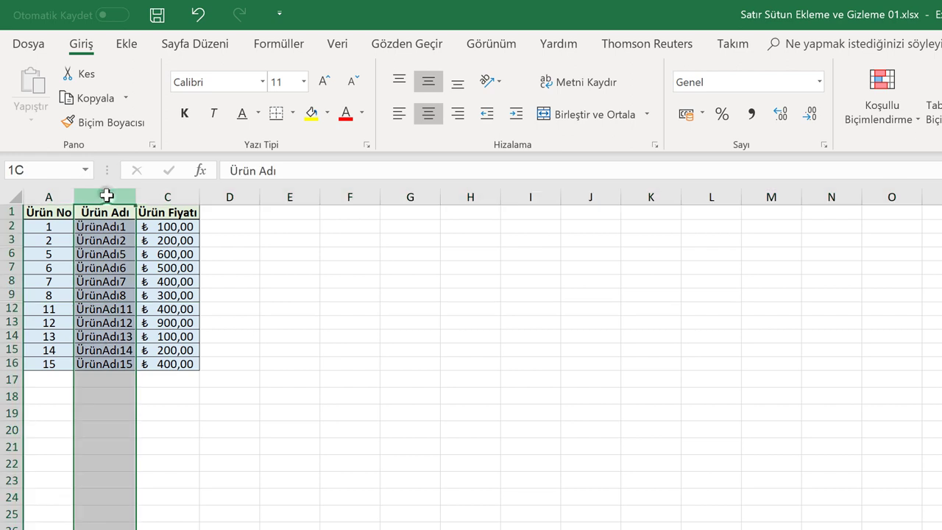
{"action": "right_click", "coordinate": [105, 196]}
{"action": "left_click", "coordinate": [144, 424]}
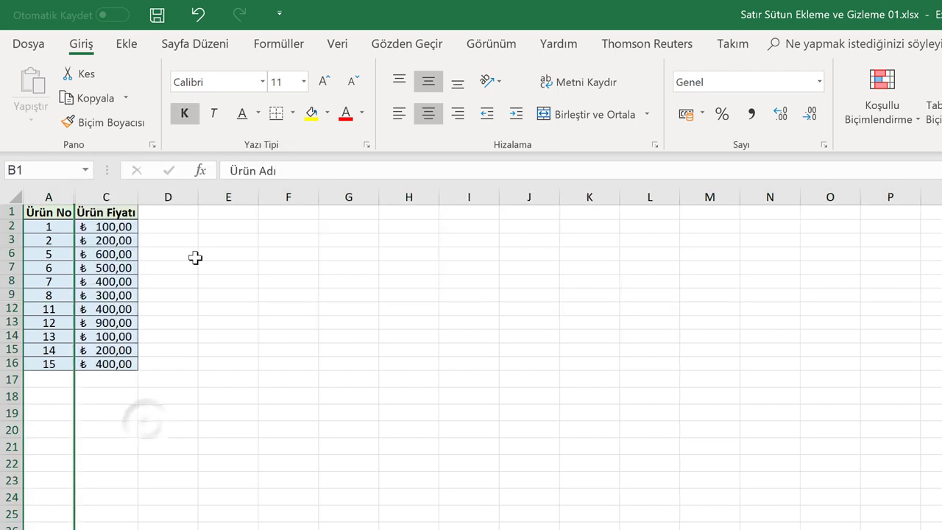
{"action": "left_click", "coordinate": [194, 255]}
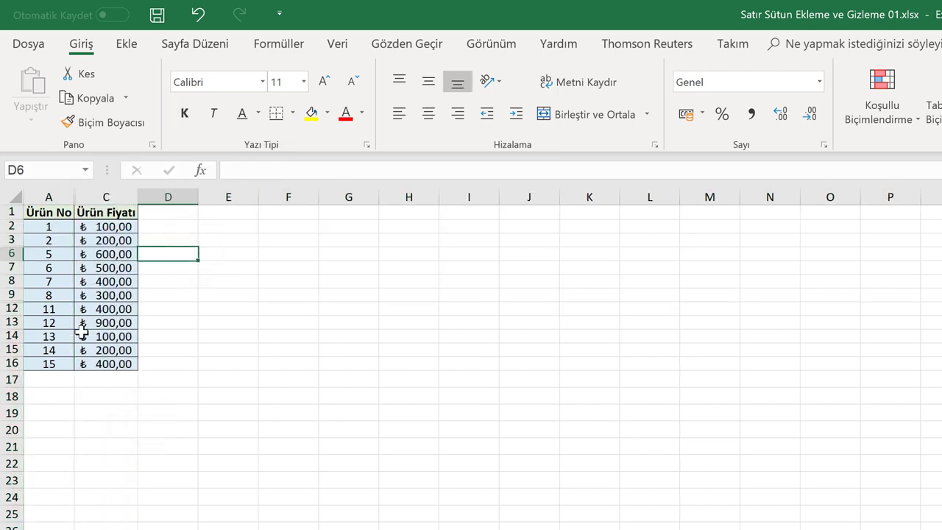
{"action": "left_click", "coordinate": [180, 271]}
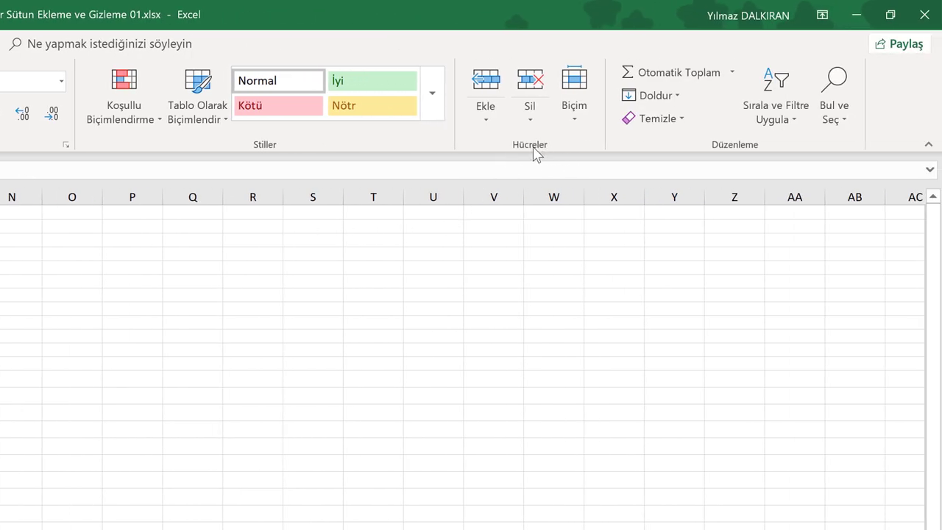
{"action": "left_click", "coordinate": [580, 117]}
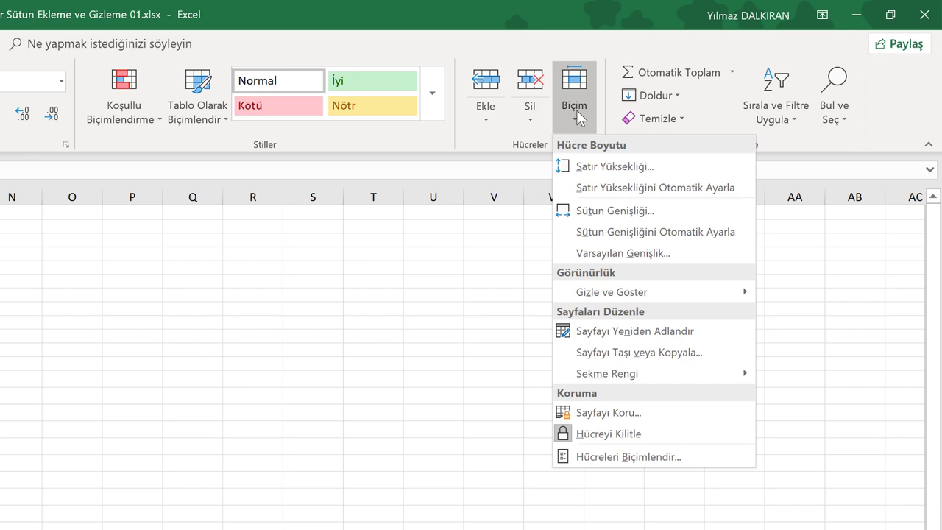
{"action": "mouse_move", "coordinate": [611, 292]}
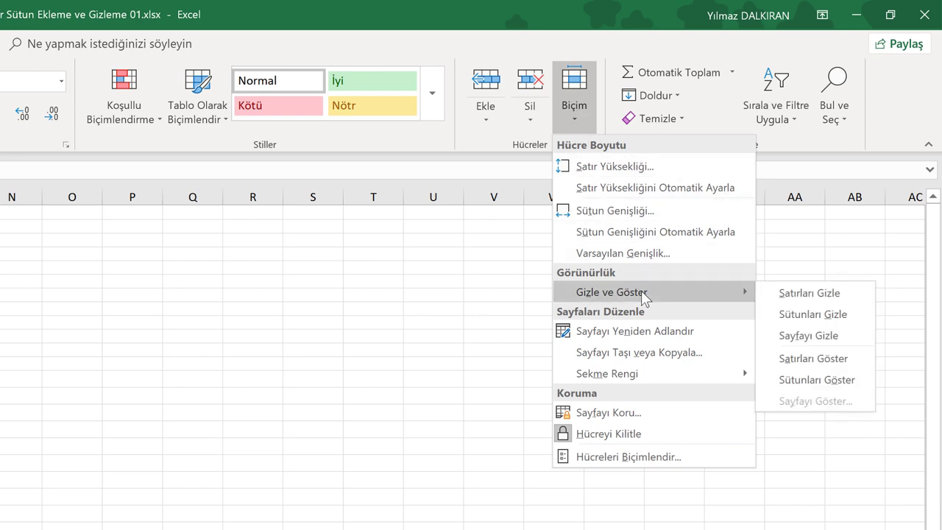
{"action": "left_click", "coordinate": [824, 361]}
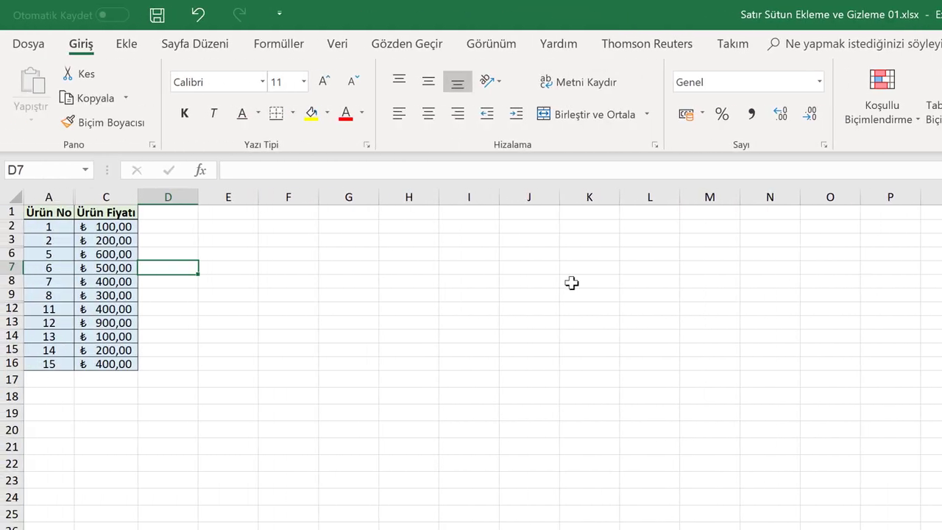
{"action": "left_click", "coordinate": [191, 241]}
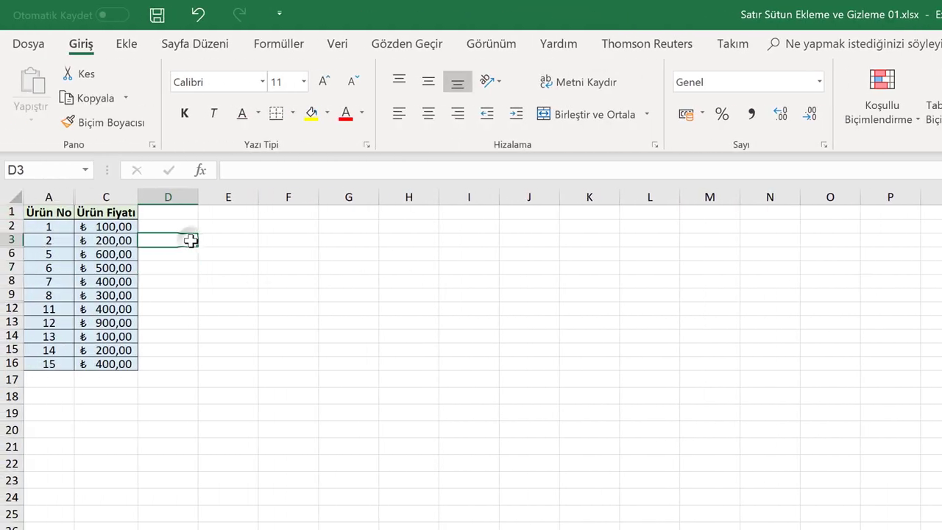
- Select the whole sheet and use Gizle ve Göster for Satırları Göster and Sütunları Göster
{"action": "left_click", "coordinate": [13, 196]}
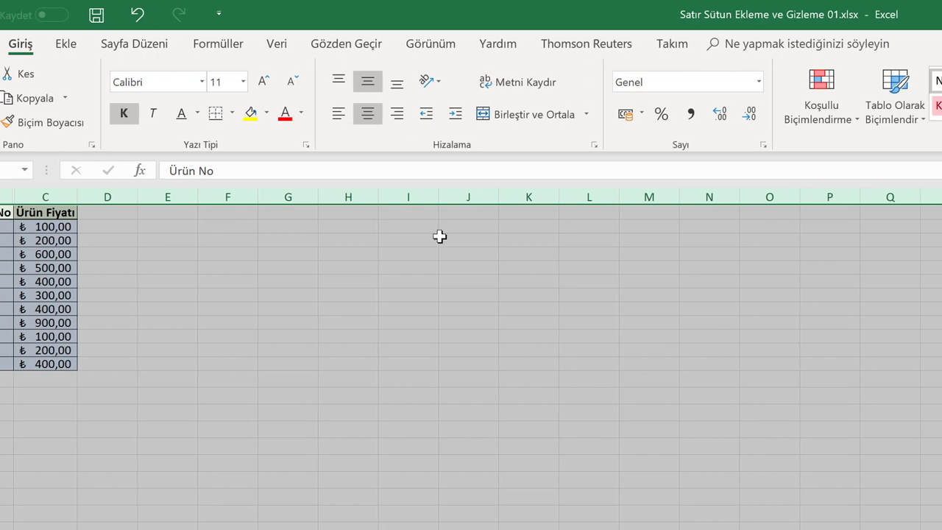
{"action": "left_click", "coordinate": [581, 118]}
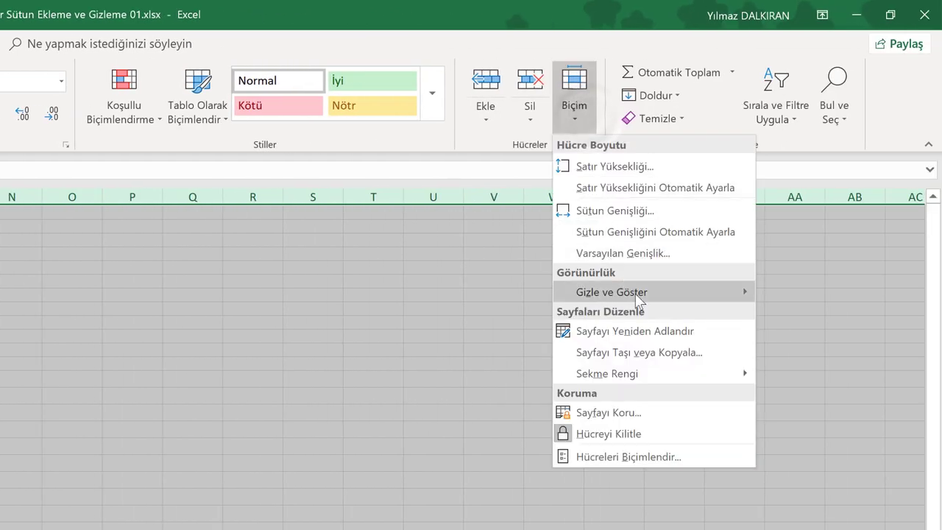
{"action": "mouse_move", "coordinate": [612, 292]}
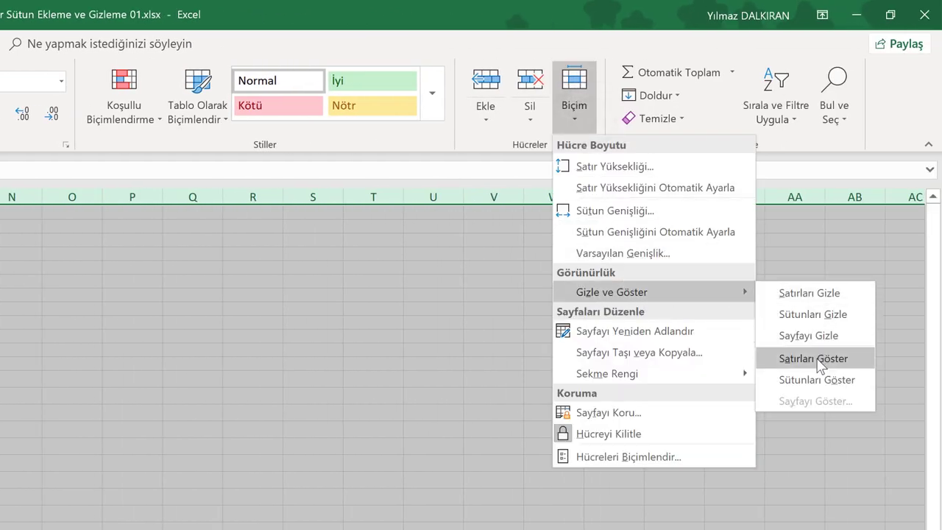
{"action": "left_click", "coordinate": [813, 358]}
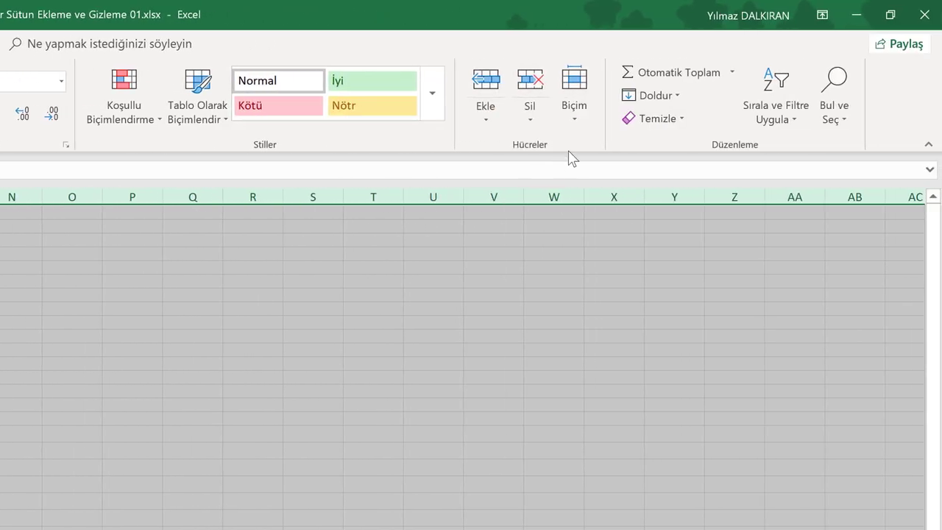
{"action": "left_click", "coordinate": [584, 112]}
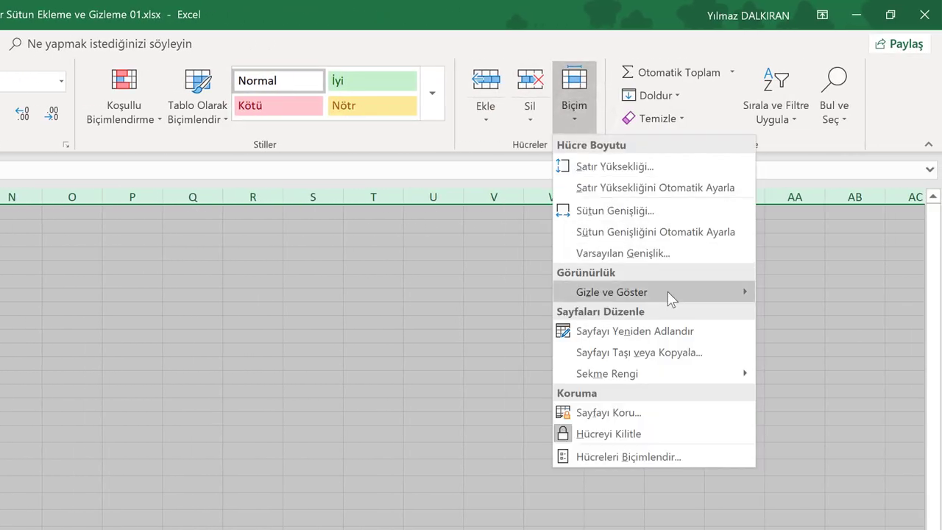
{"action": "mouse_move", "coordinate": [647, 292]}
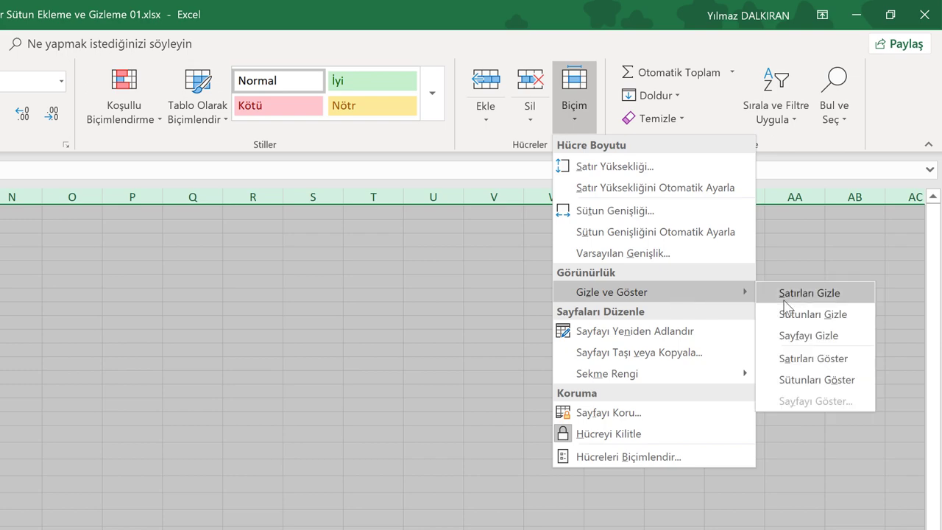
{"action": "left_click", "coordinate": [815, 379]}
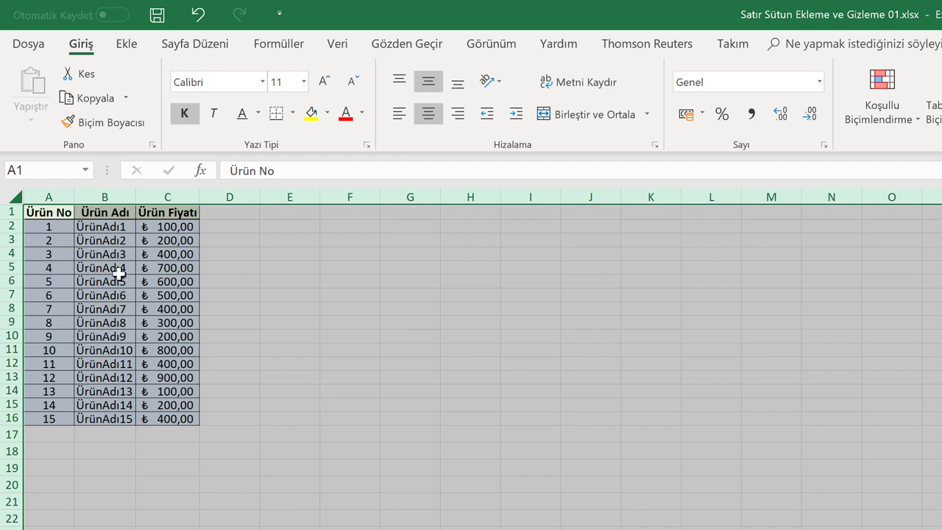
{"action": "left_click", "coordinate": [234, 220]}
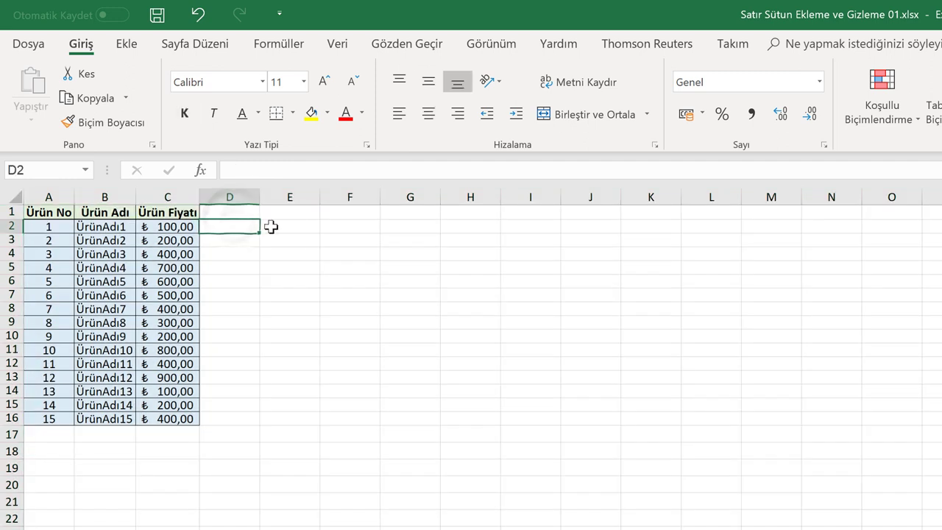
- Hide rows 4–7 (products 3–6) of the product table with Gizle
{"action": "left_click", "coordinate": [270, 226]}
{"action": "left_click", "coordinate": [242, 228]}
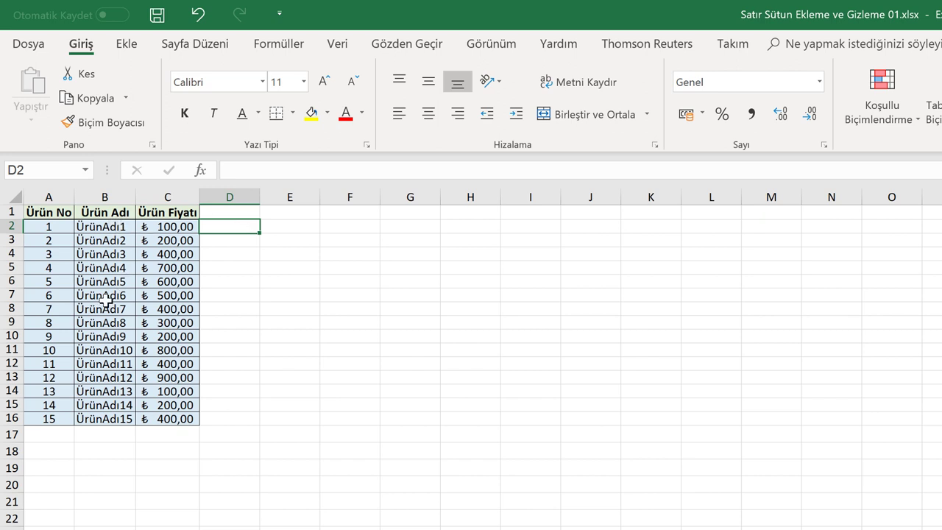
{"action": "left_click", "coordinate": [9, 253]}
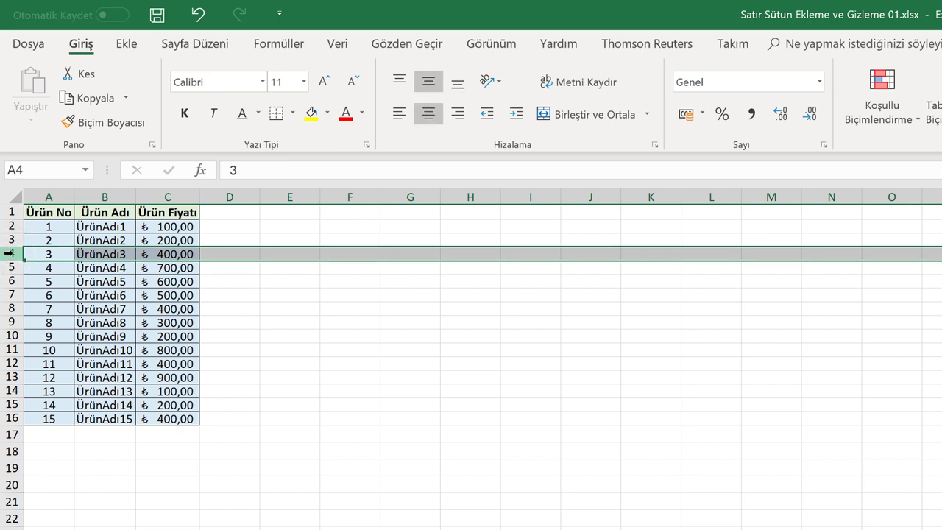
{"action": "left_click_drag", "start_coordinate": [9, 254], "coordinate": [9, 295]}
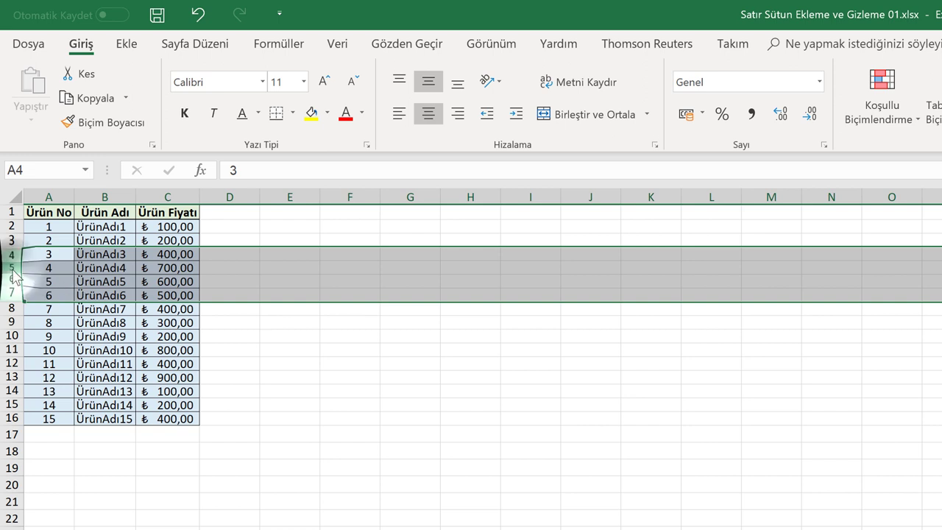
{"action": "right_click", "coordinate": [11, 269]}
{"action": "left_click", "coordinate": [93, 497]}
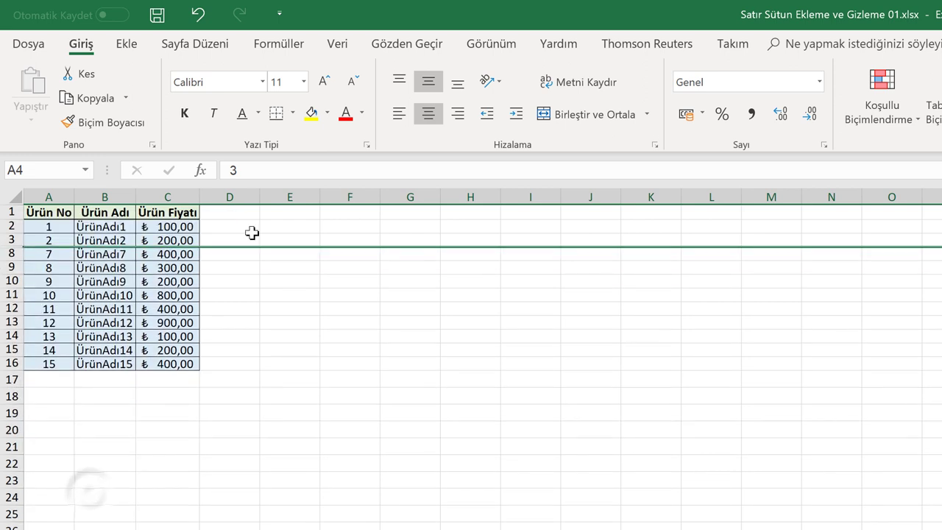
- Unhide rows 4–7 via rows 3–8 and Göster, then reselect rows 4–7
{"action": "left_click", "coordinate": [250, 231]}
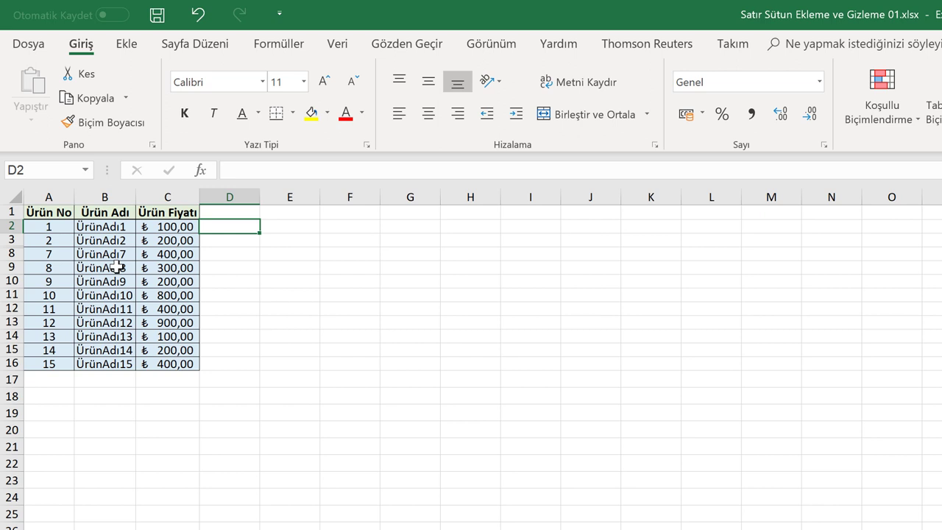
{"action": "left_click_drag", "start_coordinate": [11, 240], "coordinate": [11, 254]}
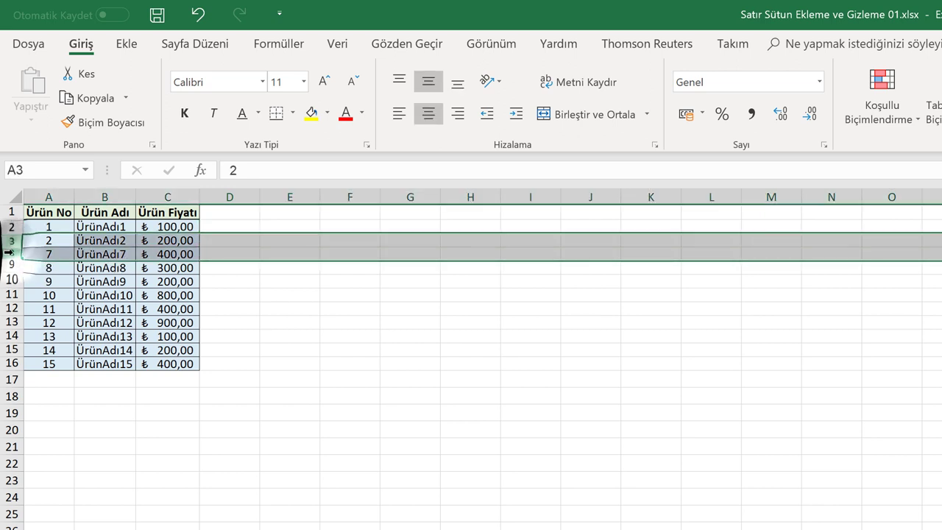
{"action": "right_click", "coordinate": [12, 255]}
{"action": "left_click", "coordinate": [63, 505]}
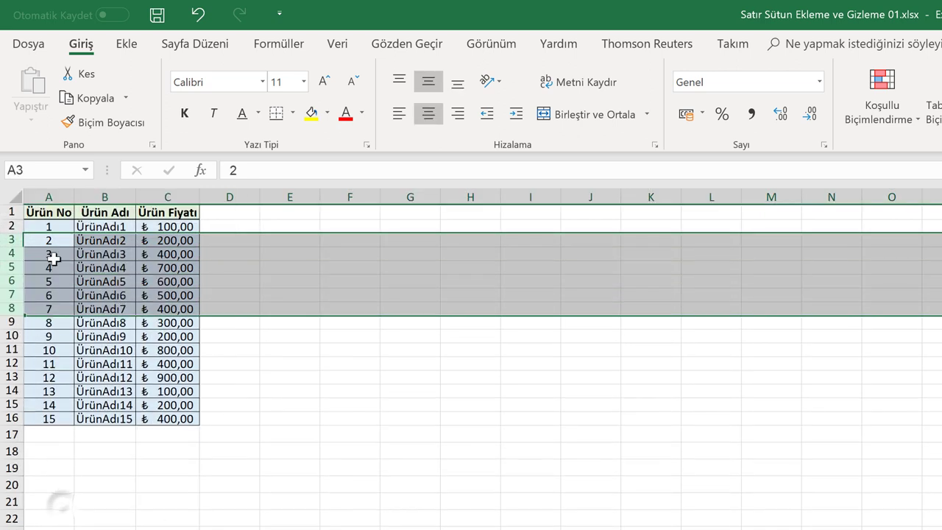
{"action": "left_click", "coordinate": [211, 243]}
{"action": "left_click_drag", "start_coordinate": [8, 253], "coordinate": [9, 300]}
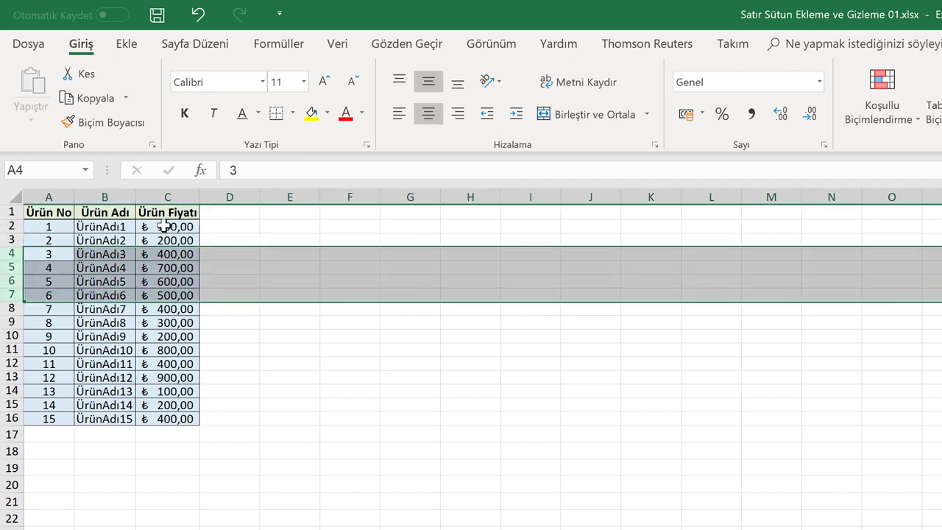
{"action": "left_click", "coordinate": [337, 44]}
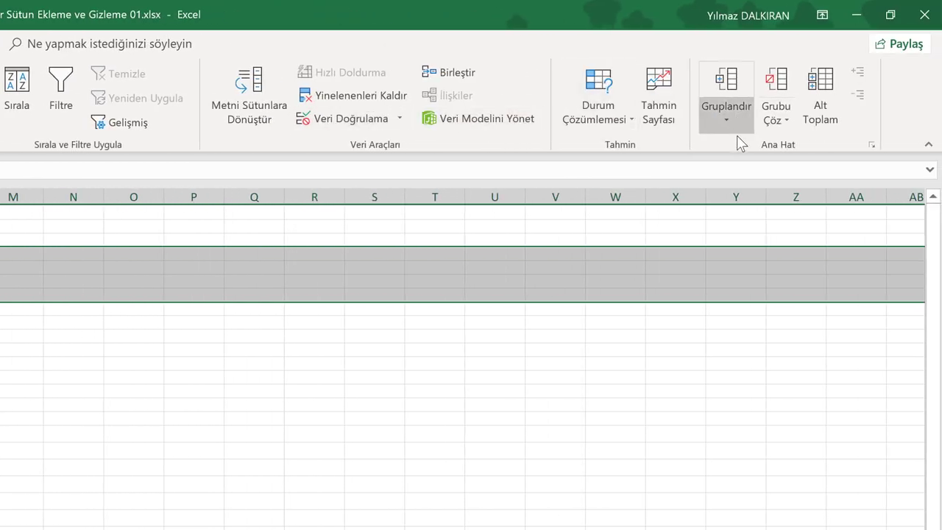
- Group rows 4–7 with Veri > Gruplandır and collapse the group to hide products 3–6
{"action": "left_click", "coordinate": [735, 86]}
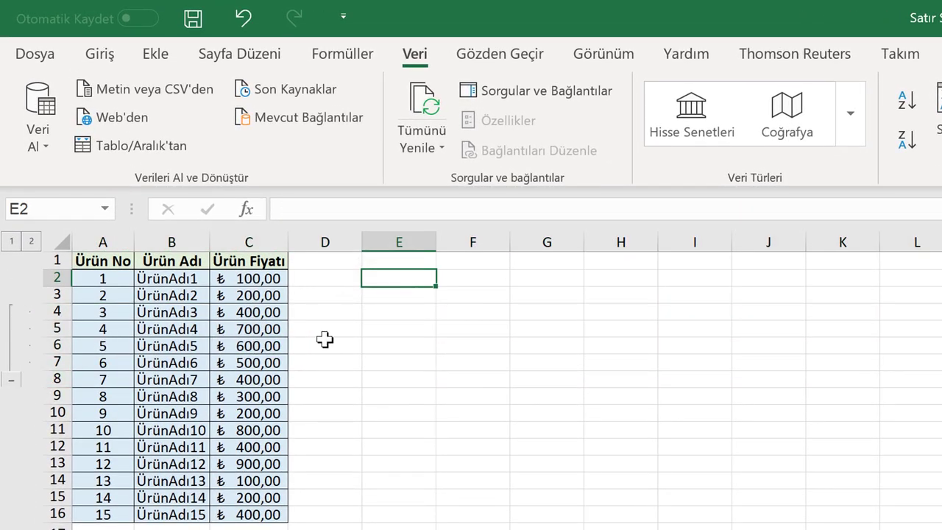
{"action": "left_click", "coordinate": [12, 380]}
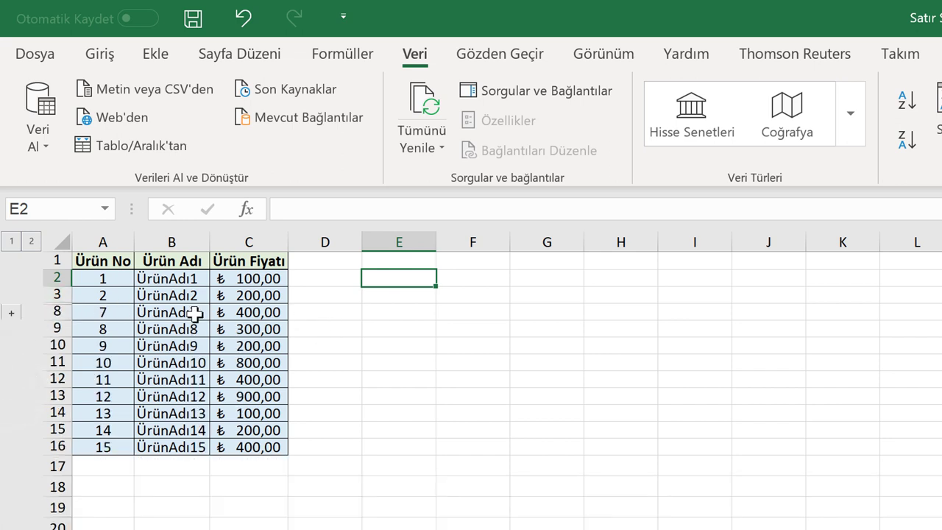
{"action": "left_click", "coordinate": [182, 240]}
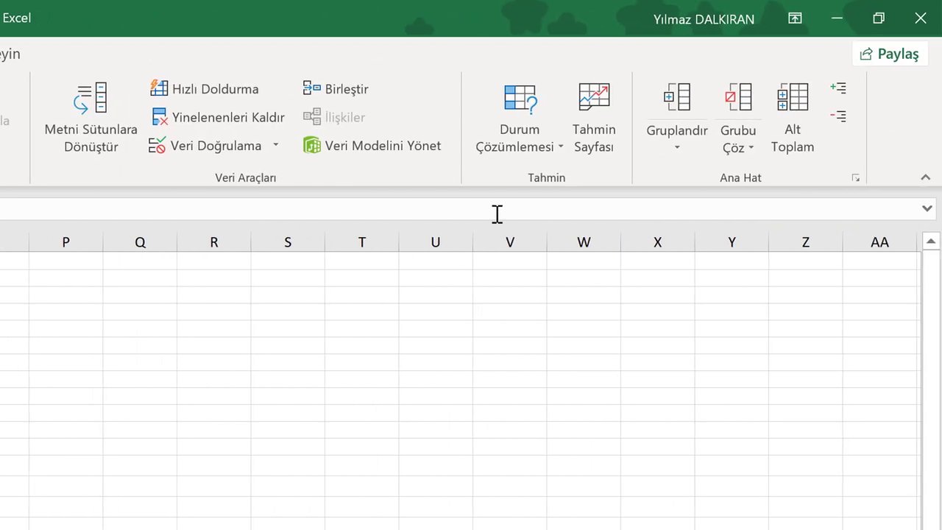
- Group column B (Ürün Adı) into an outline group and collapse it
{"action": "left_click", "coordinate": [695, 110]}
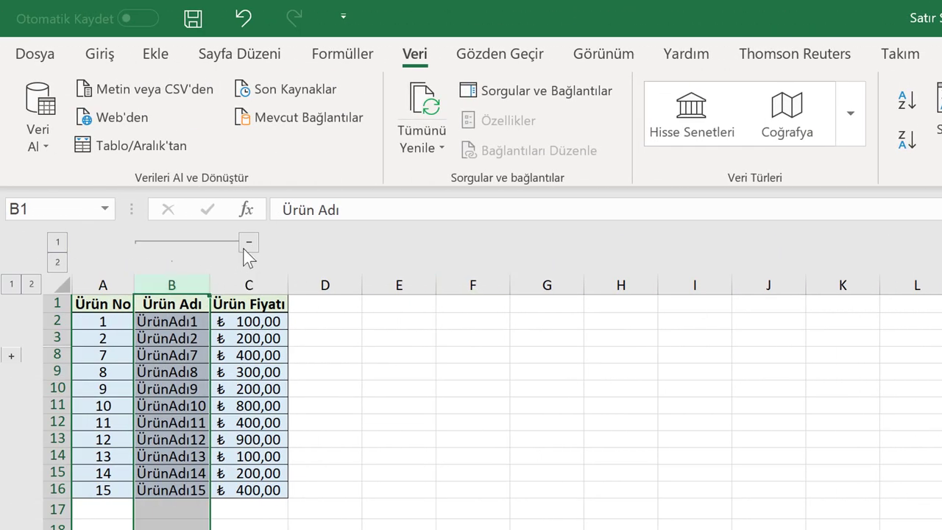
{"action": "left_click", "coordinate": [248, 245]}
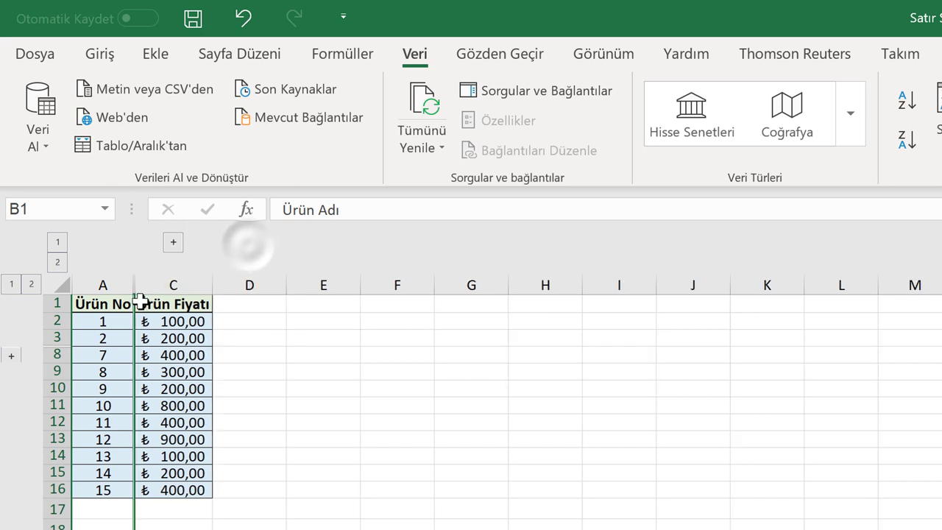
{"action": "left_click", "coordinate": [300, 339]}
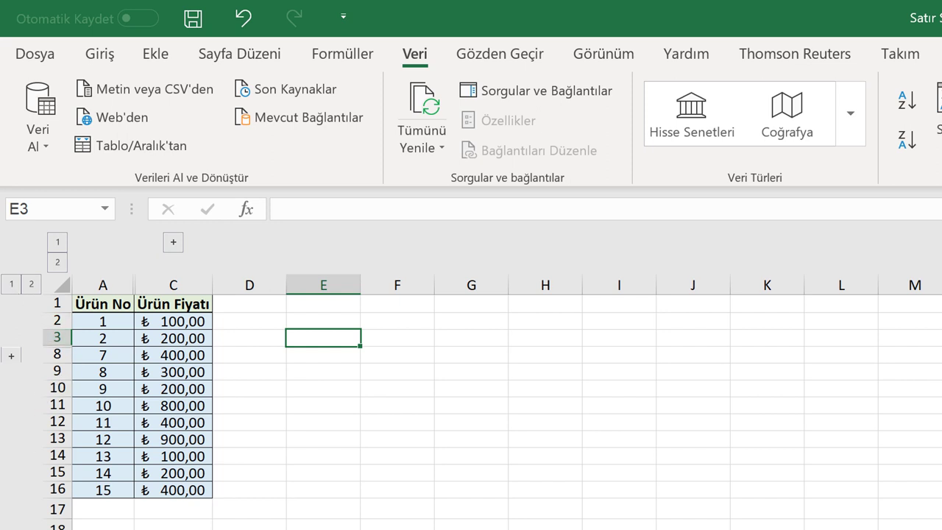
- Toggle the row and column outline buttons, ending with all columns shown at level 2
{"action": "left_click", "coordinate": [30, 284]}
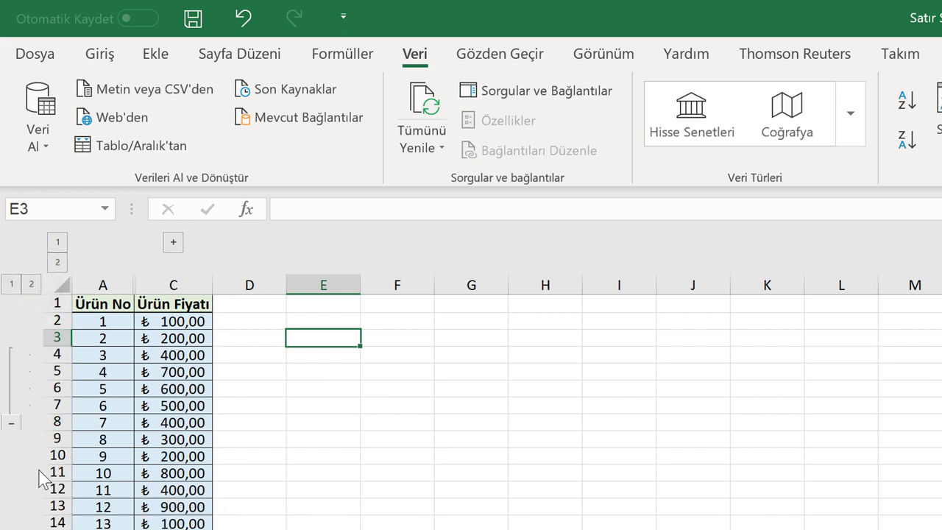
{"action": "left_click", "coordinate": [13, 285]}
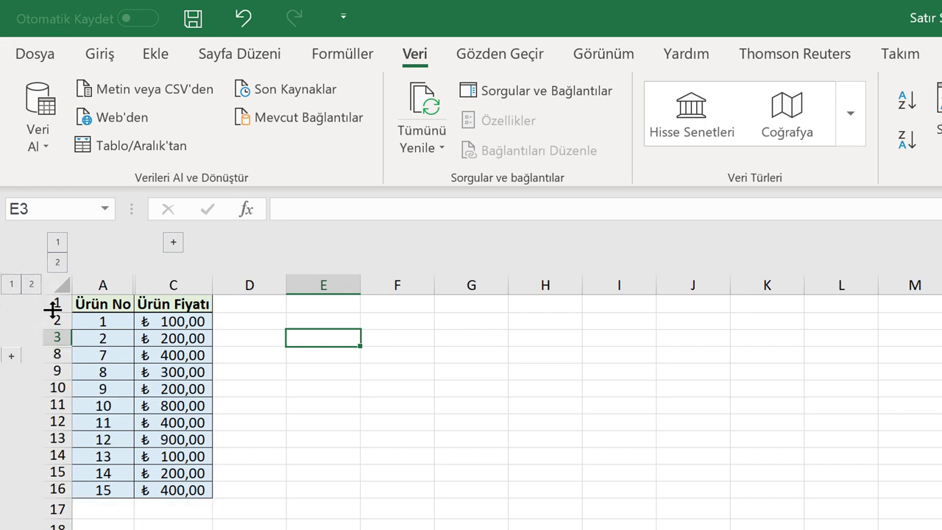
{"action": "left_click", "coordinate": [174, 243]}
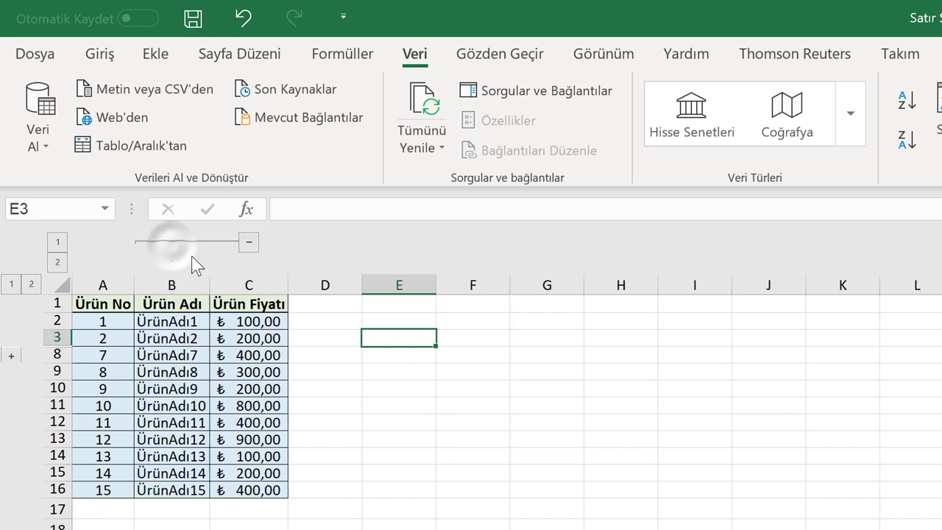
{"action": "left_click", "coordinate": [251, 244]}
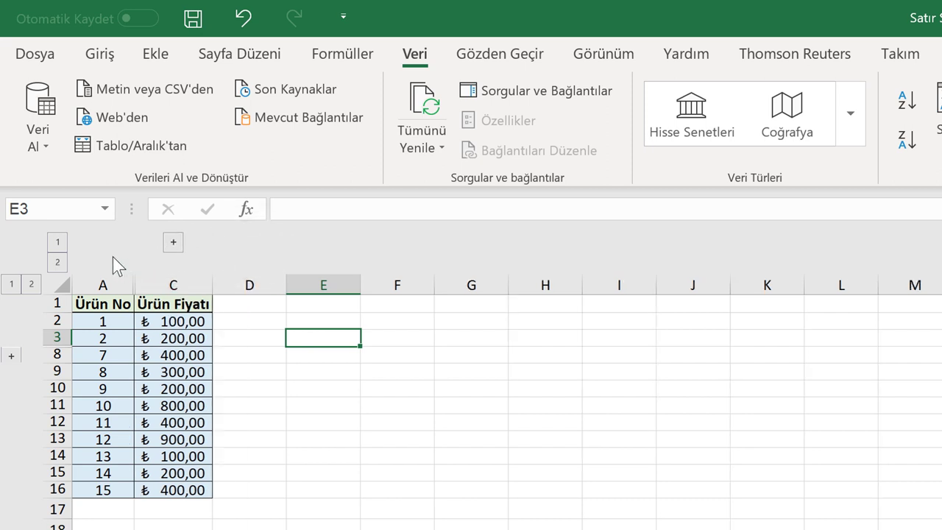
{"action": "left_click", "coordinate": [55, 263]}
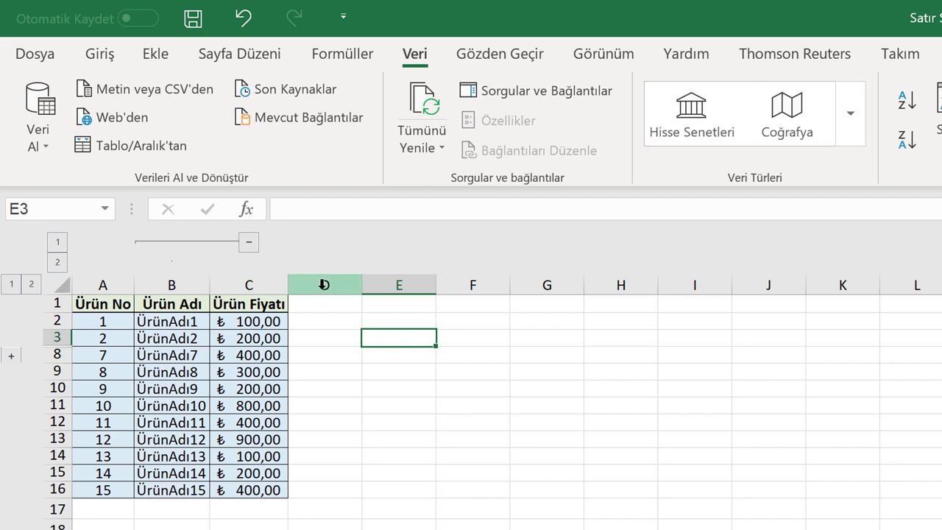
- Add outline groups for column D, column G and columns J–L
{"action": "left_click", "coordinate": [326, 286]}
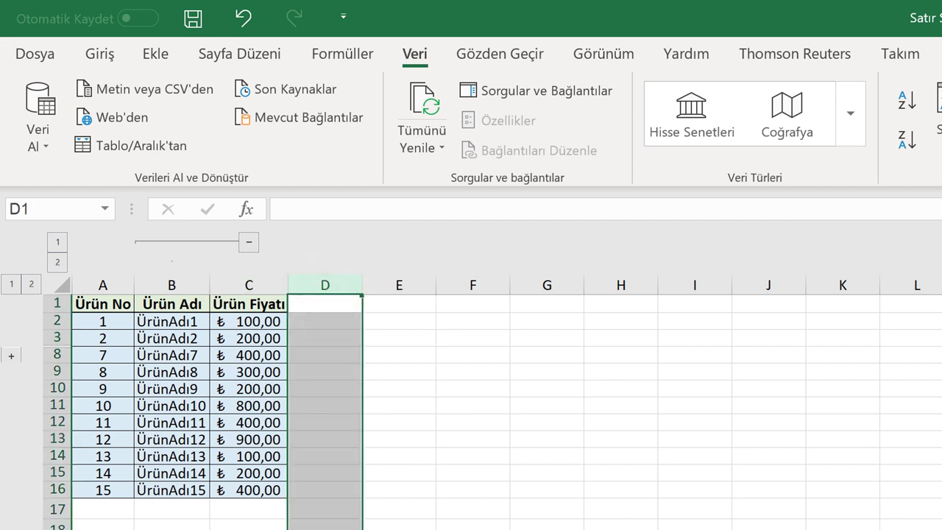
{"action": "left_click", "coordinate": [547, 286]}
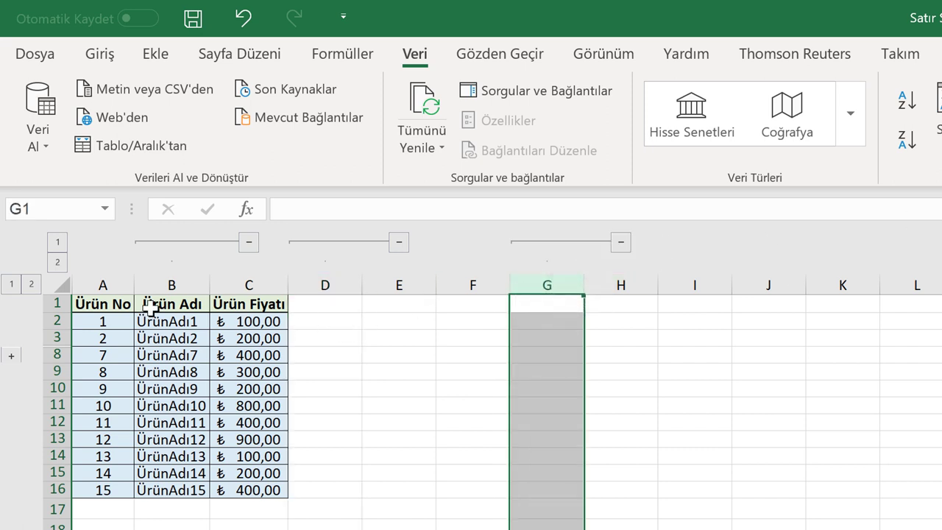
{"action": "left_click", "coordinate": [323, 286]}
{"action": "left_click", "coordinate": [548, 287]}
{"action": "left_click_drag", "start_coordinate": [766, 285], "coordinate": [917, 287]}
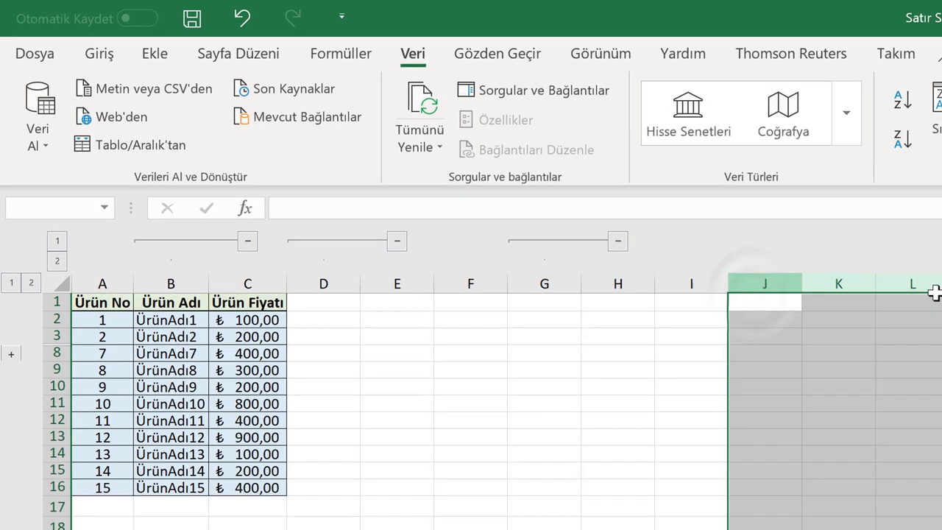
{"action": "key", "text": "shift+alt+Right"}
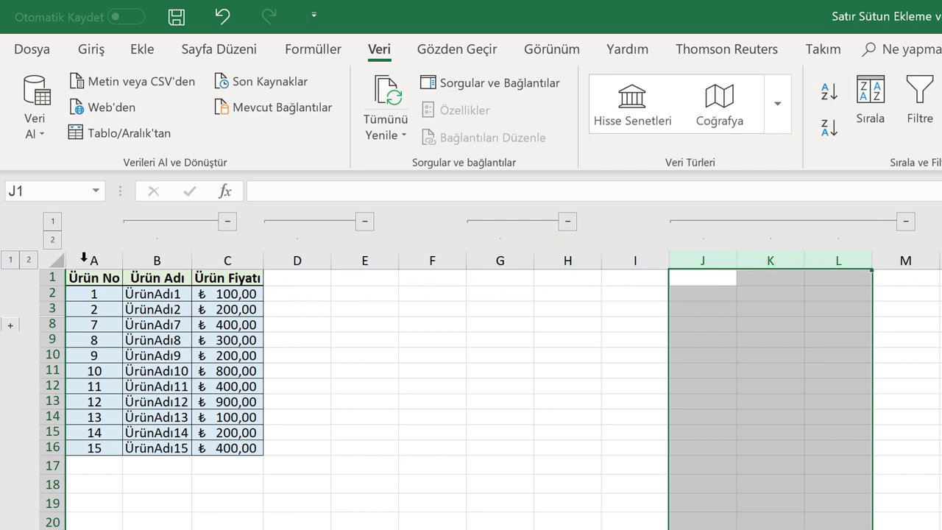
- Collapse all column groups to outline level 1, hiding columns B, D, G and J–L
{"action": "left_click", "coordinate": [360, 221]}
{"action": "left_click", "coordinate": [502, 220]}
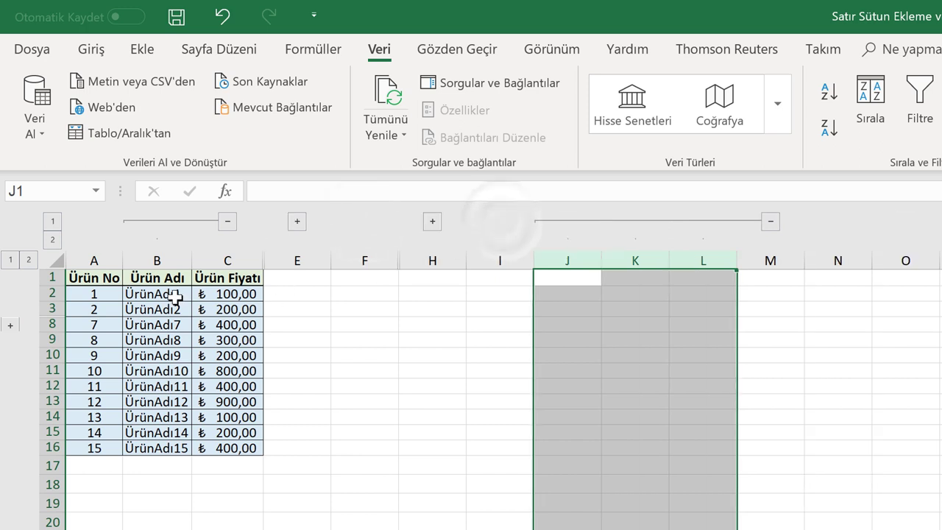
{"action": "left_click", "coordinate": [52, 240]}
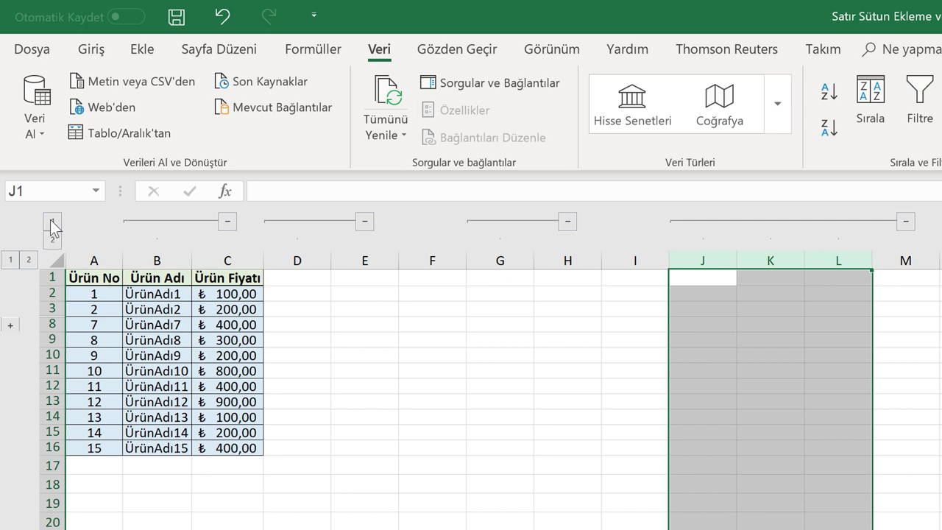
{"action": "left_click", "coordinate": [51, 221]}
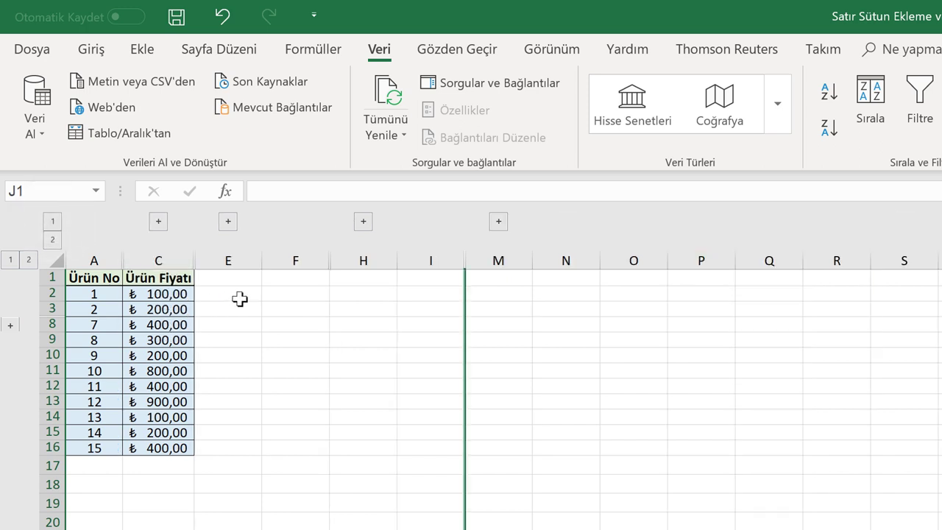
{"action": "left_click", "coordinate": [390, 305]}
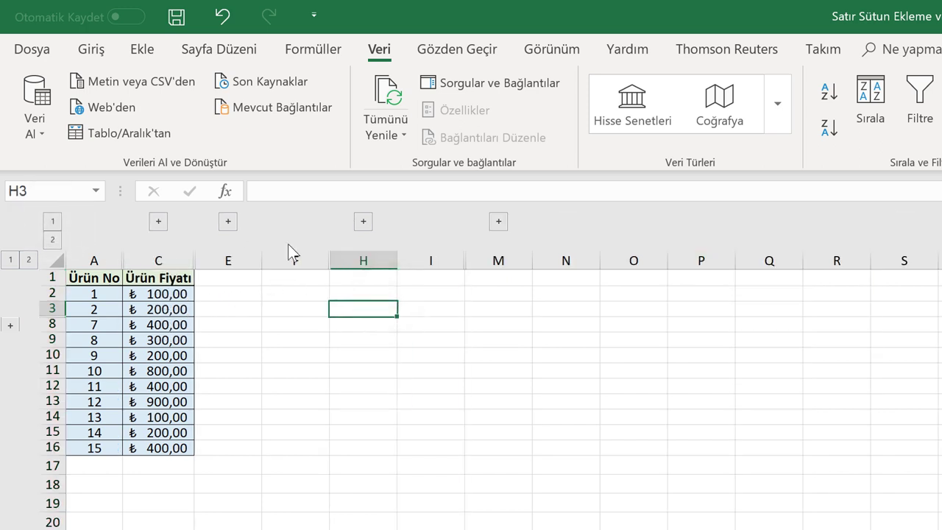
{"action": "left_click", "coordinate": [249, 311]}
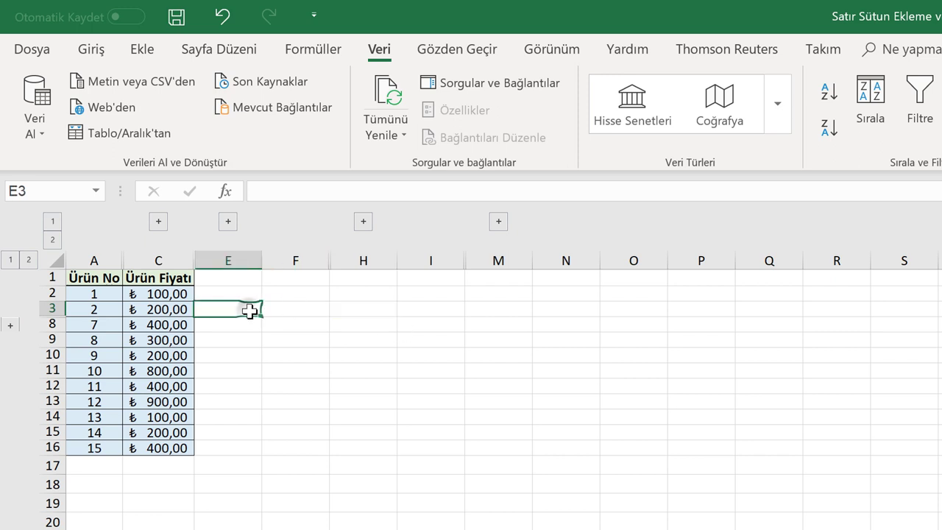